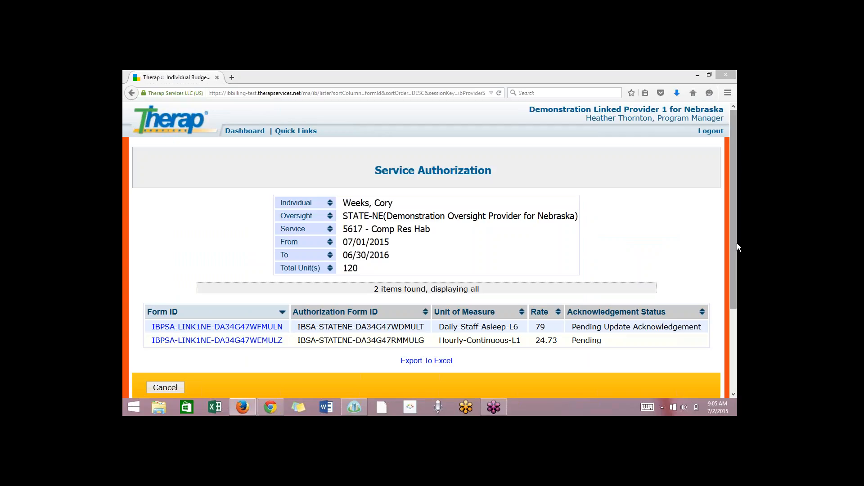
Open the Daily-Staff-Asleep-L6 service authorization and examine its update details, provider, service, dates, units and rate.
{"action": "scroll", "coordinate": [736, 252], "scroll_direction": "down", "scroll_amount": 1}
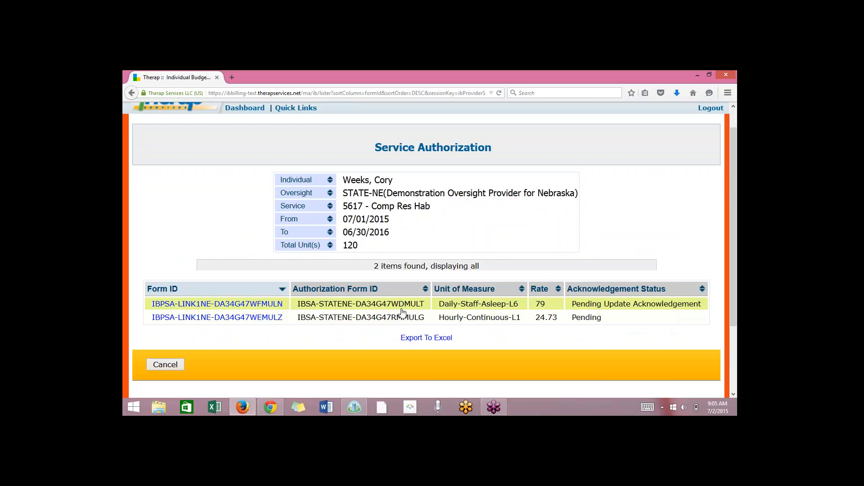
{"action": "left_click", "coordinate": [385, 309]}
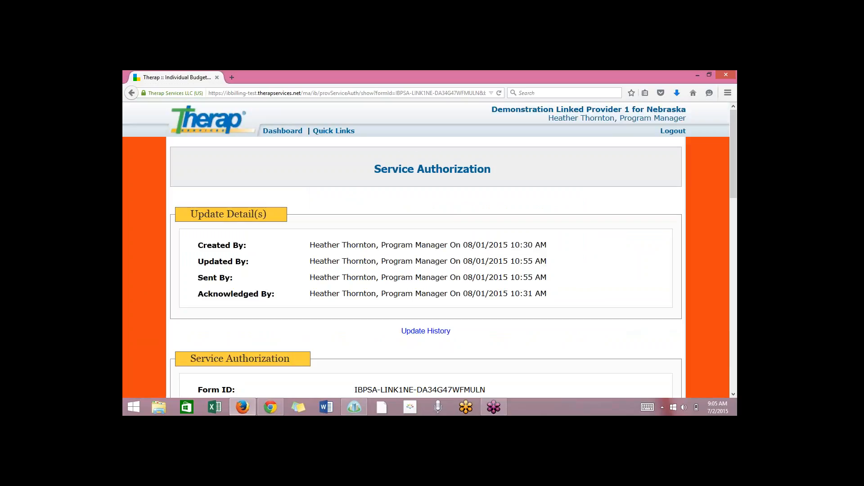
{"action": "scroll", "coordinate": [426, 250], "scroll_direction": "down", "scroll_amount": 3}
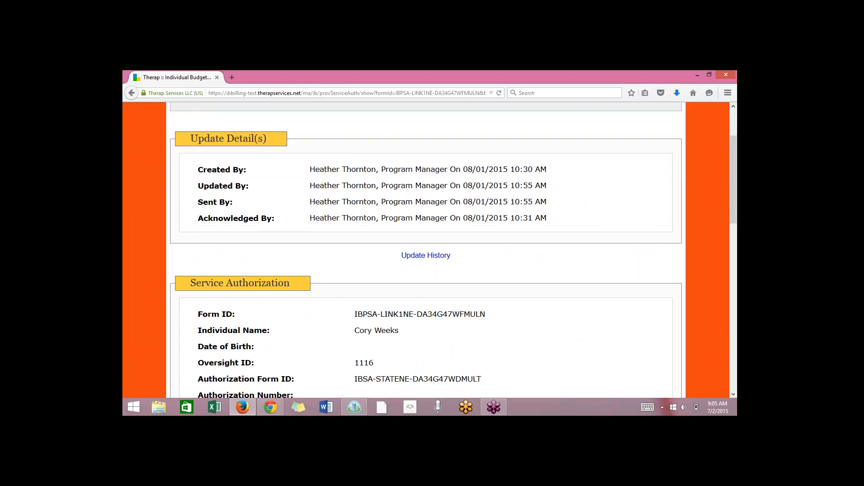
{"action": "scroll", "coordinate": [425, 250], "scroll_direction": "down", "scroll_amount": 3}
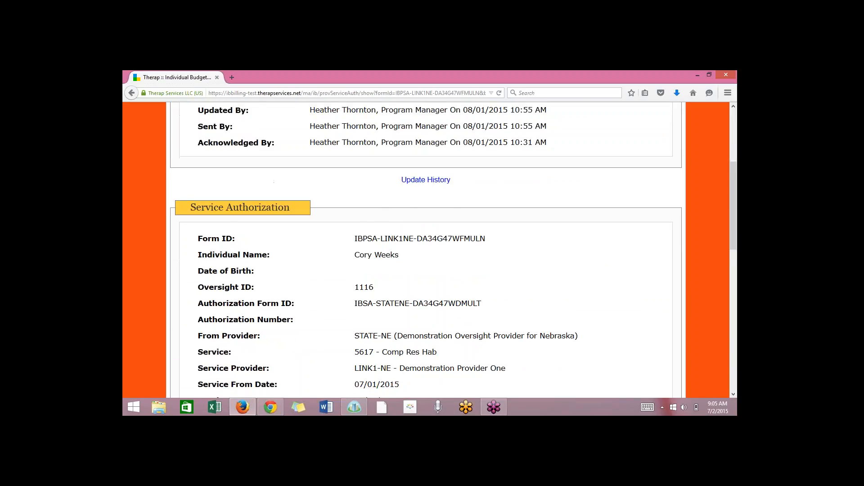
{"action": "scroll", "coordinate": [425, 250], "scroll_direction": "down", "scroll_amount": 2}
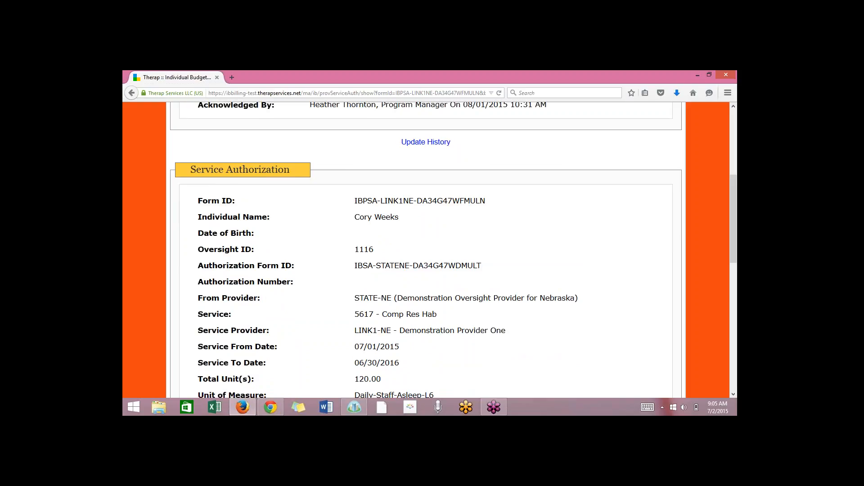
{"action": "scroll", "coordinate": [426, 249], "scroll_direction": "up", "scroll_amount": 3}
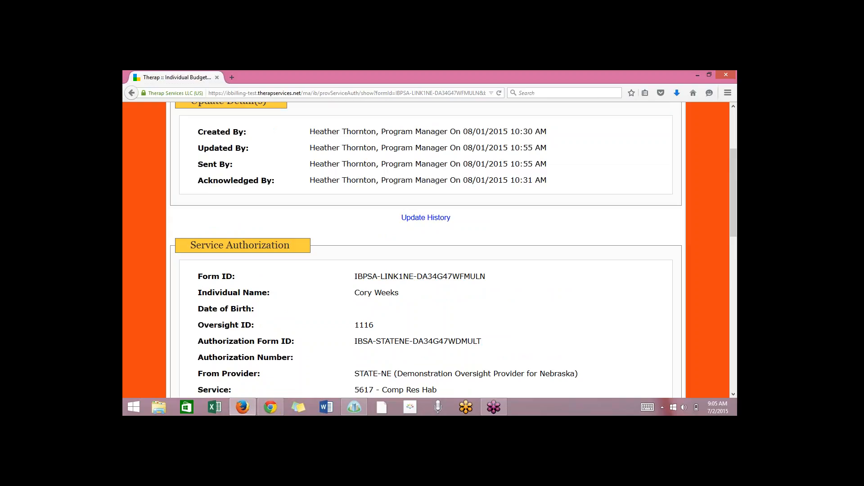
{"action": "scroll", "coordinate": [426, 250], "scroll_direction": "down", "scroll_amount": 1}
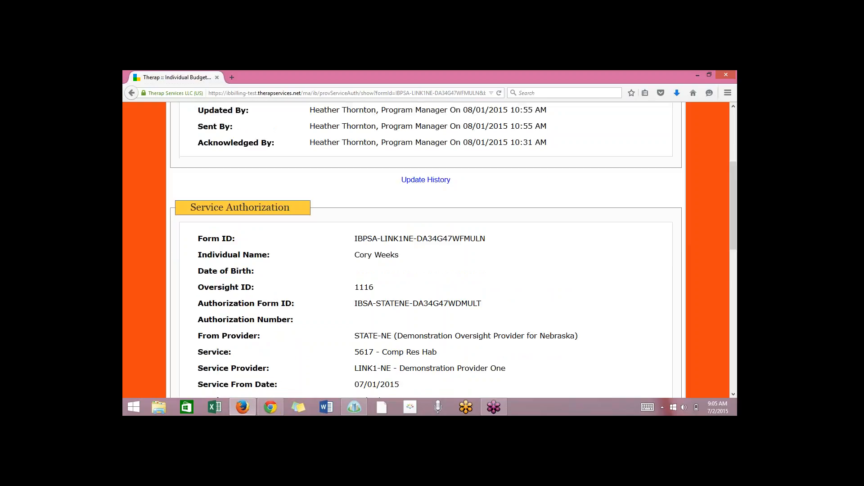
{"action": "scroll", "coordinate": [426, 250], "scroll_direction": "down", "scroll_amount": 1}
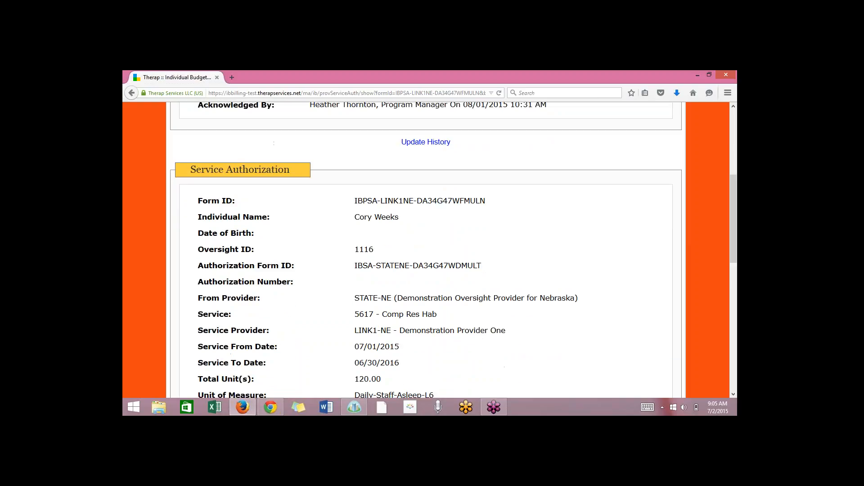
{"action": "scroll", "coordinate": [426, 250], "scroll_direction": "down", "scroll_amount": 1}
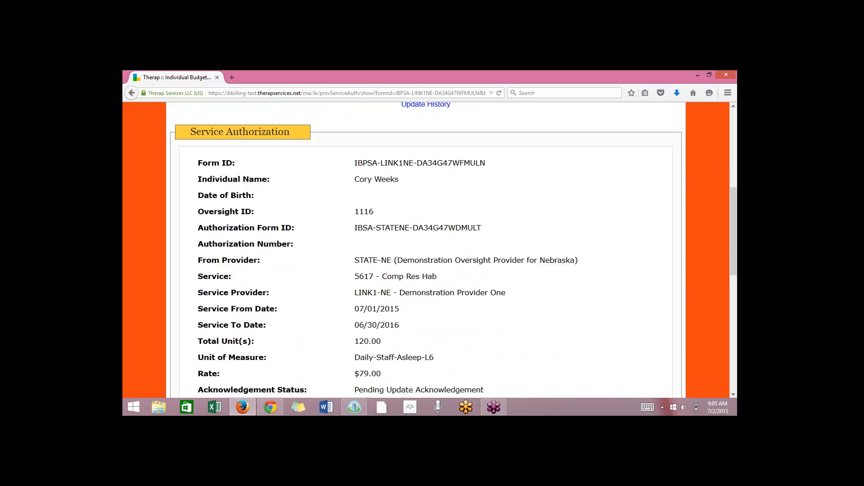
{"action": "scroll", "coordinate": [426, 250], "scroll_direction": "down", "scroll_amount": 1}
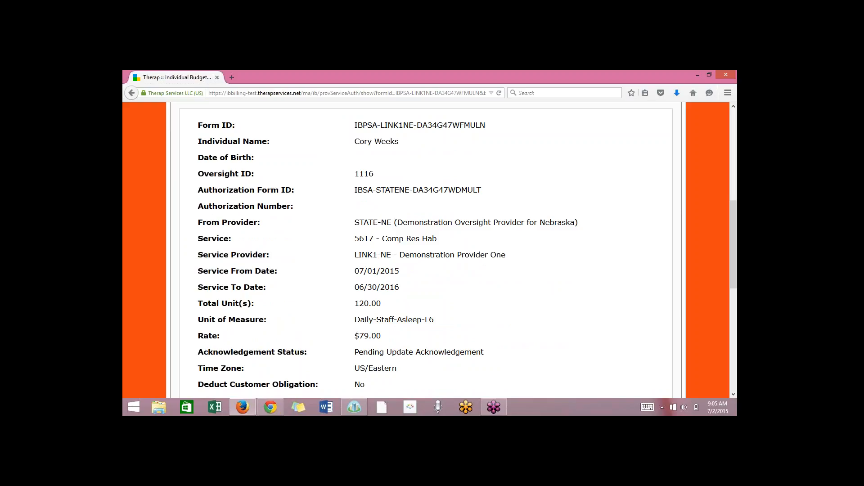
{"action": "scroll", "coordinate": [426, 250], "scroll_direction": "down", "scroll_amount": 1}
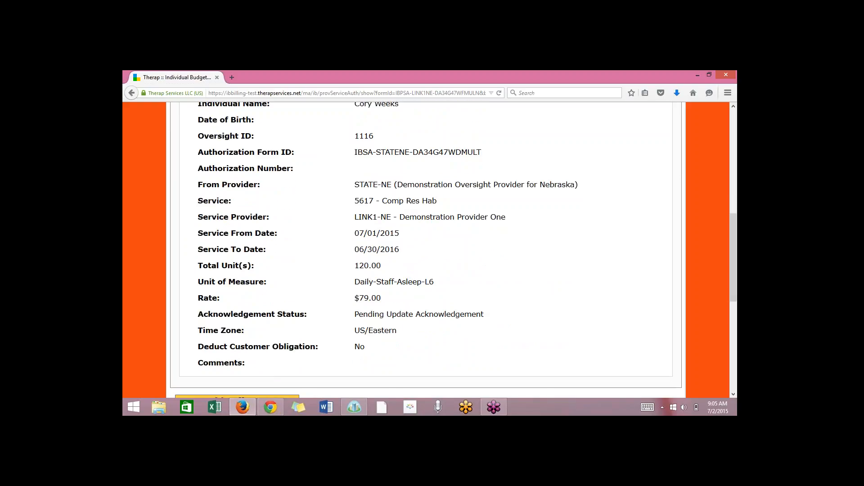
{"action": "scroll", "coordinate": [426, 250], "scroll_direction": "down", "scroll_amount": 2}
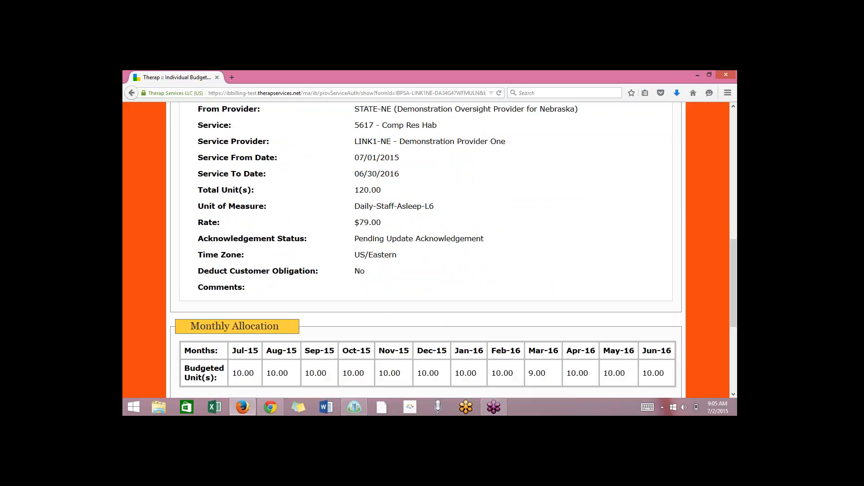
{"action": "scroll", "coordinate": [426, 250], "scroll_direction": "up", "scroll_amount": 1}
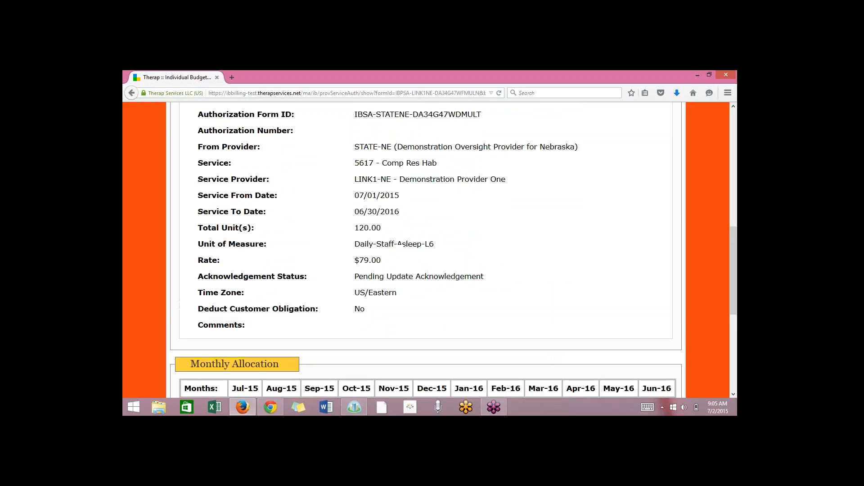
{"action": "scroll", "coordinate": [426, 250], "scroll_direction": "up", "scroll_amount": 5}
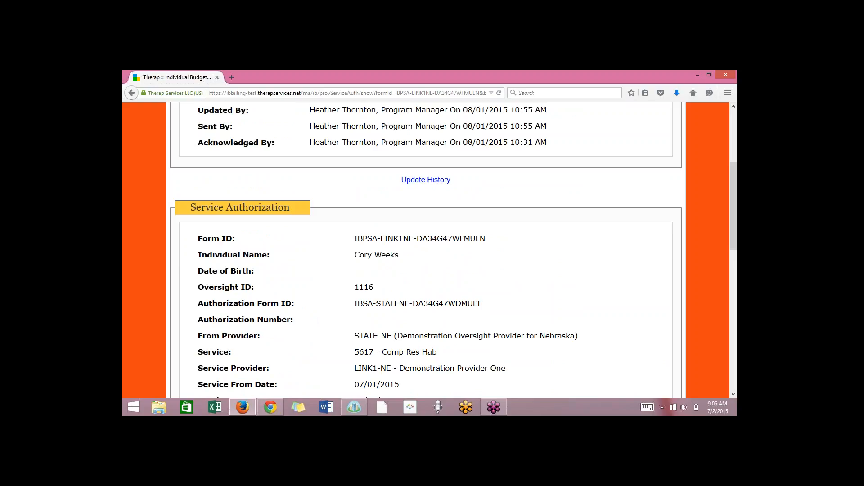
Examine the authorization's acknowledgement status, the budgeted units in its Monthly Allocation table, and the notice about acknowledging.
{"action": "scroll", "coordinate": [426, 250], "scroll_direction": "down", "scroll_amount": 3}
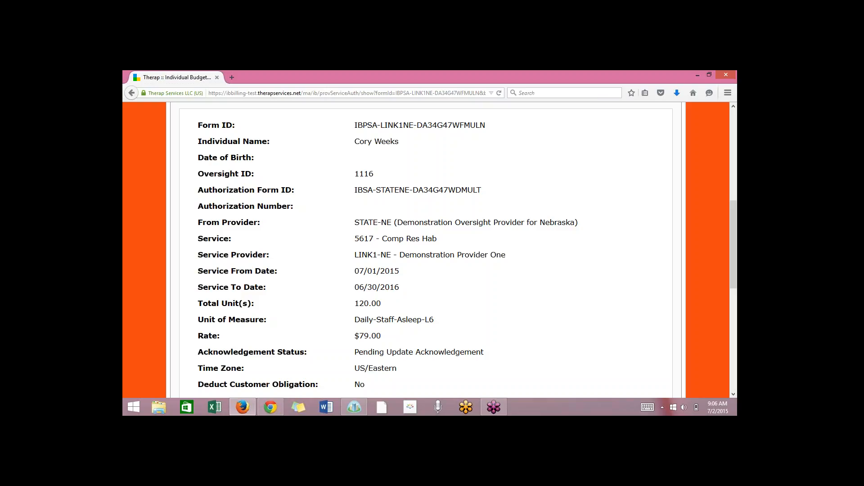
{"action": "scroll", "coordinate": [426, 250], "scroll_direction": "down", "scroll_amount": 5}
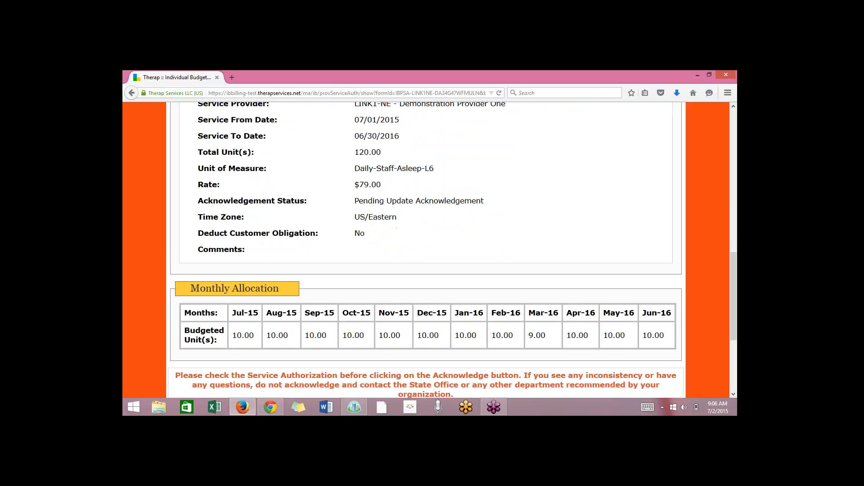
{"action": "scroll", "coordinate": [426, 250], "scroll_direction": "down", "scroll_amount": 3}
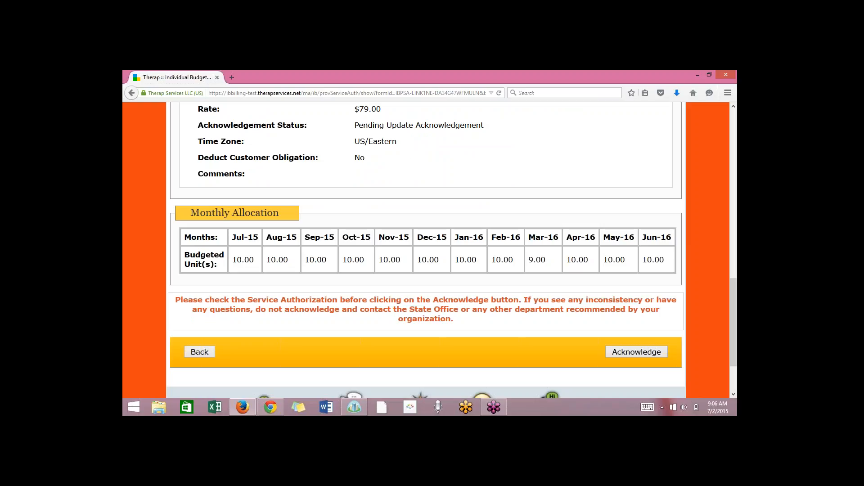
{"action": "scroll", "coordinate": [426, 250], "scroll_direction": "down", "scroll_amount": 2}
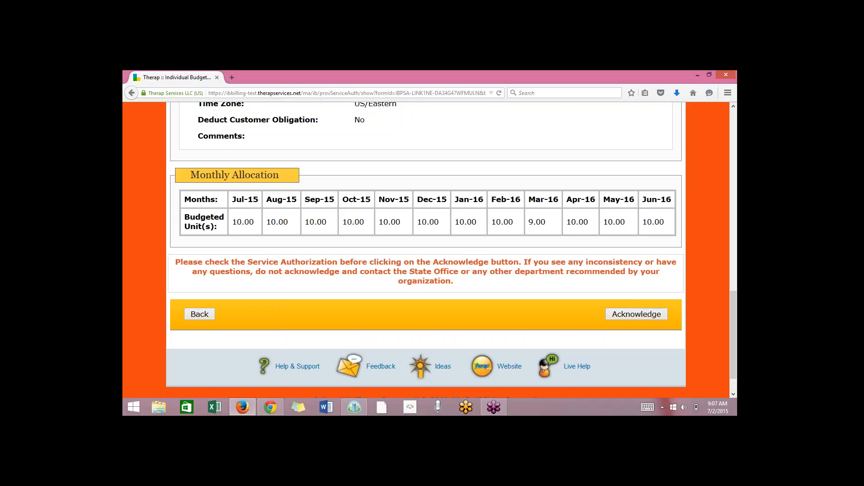
{"action": "scroll", "coordinate": [450, 249], "scroll_direction": "up", "scroll_amount": 5}
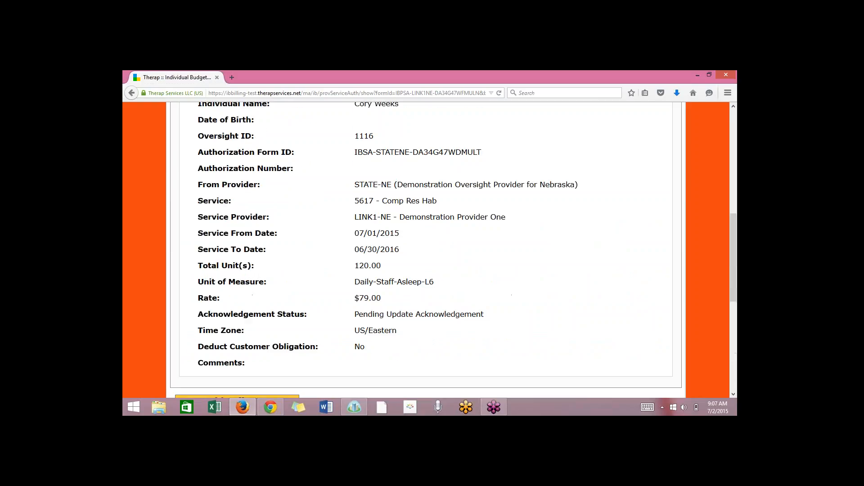
{"action": "scroll", "coordinate": [450, 249], "scroll_direction": "down", "scroll_amount": 1}
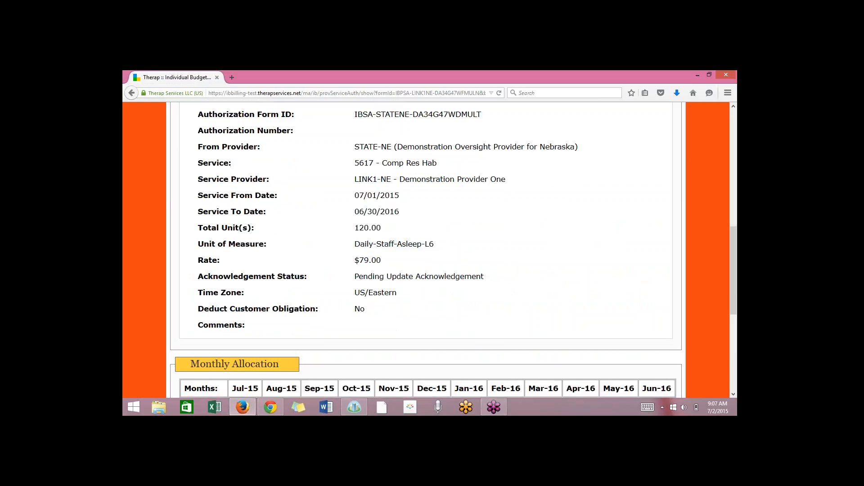
{"action": "scroll", "coordinate": [450, 249], "scroll_direction": "down", "scroll_amount": 4}
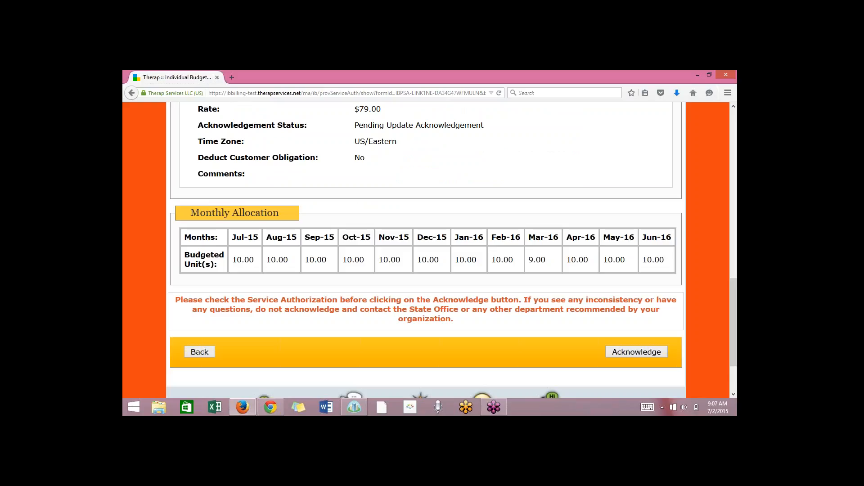
{"action": "scroll", "coordinate": [360, 333], "scroll_direction": "down", "scroll_amount": 3}
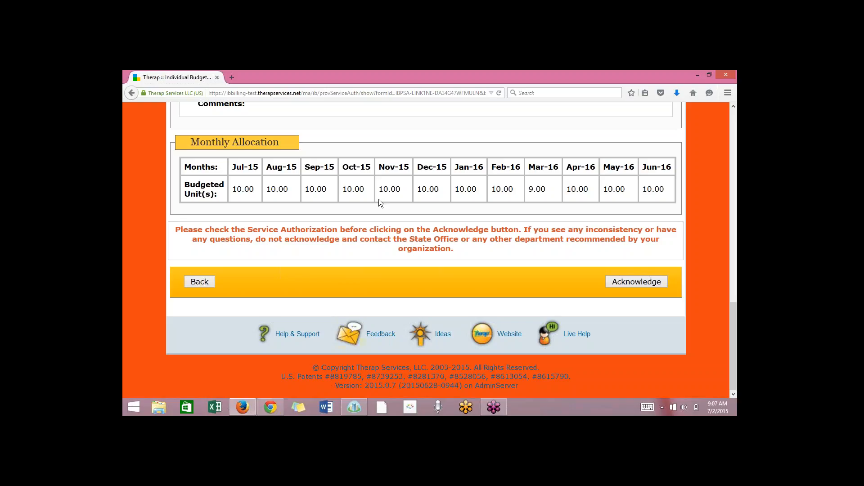
{"action": "scroll", "coordinate": [379, 199], "scroll_direction": "up", "scroll_amount": 3}
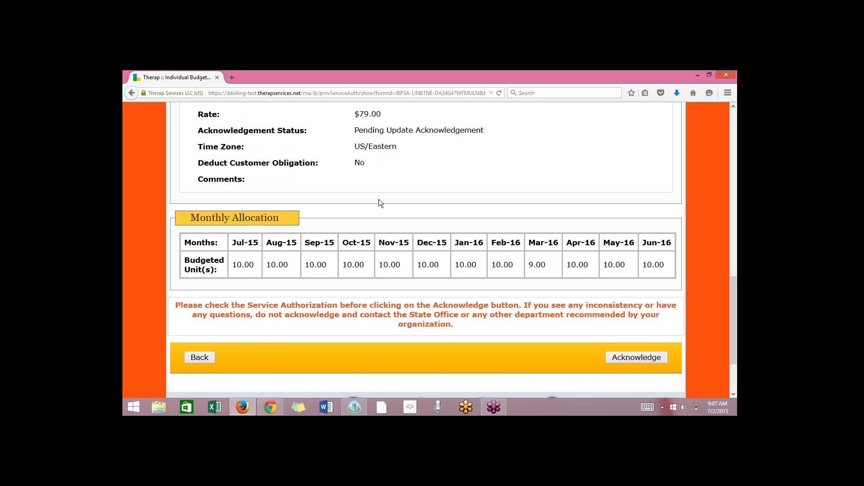
{"action": "scroll", "coordinate": [379, 199], "scroll_direction": "down", "scroll_amount": 3}
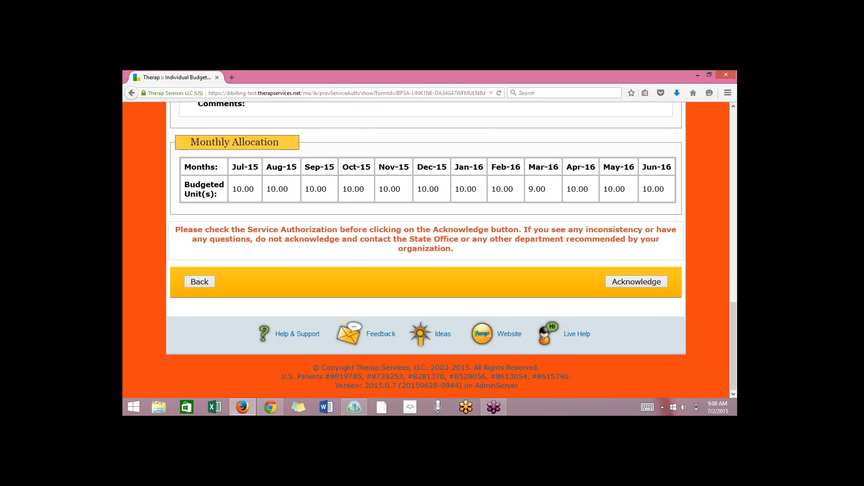
{"action": "scroll", "coordinate": [426, 247], "scroll_direction": "up", "scroll_amount": 3}
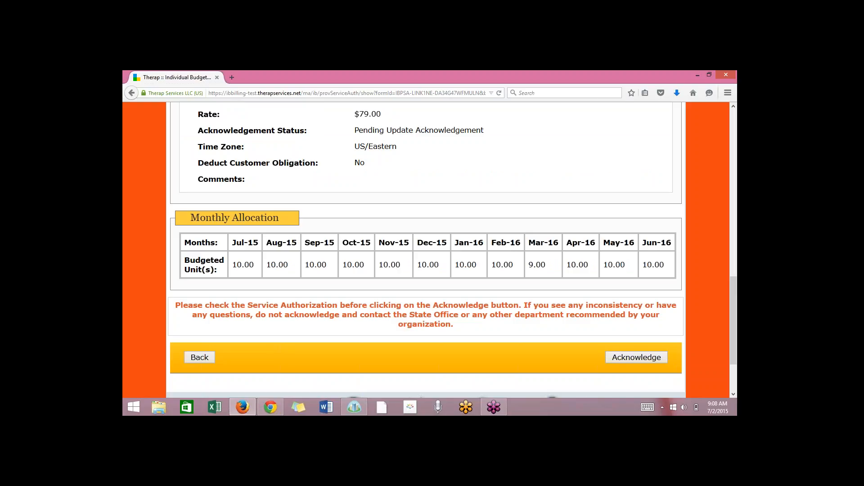
{"action": "scroll", "coordinate": [426, 247], "scroll_direction": "up", "scroll_amount": 7}
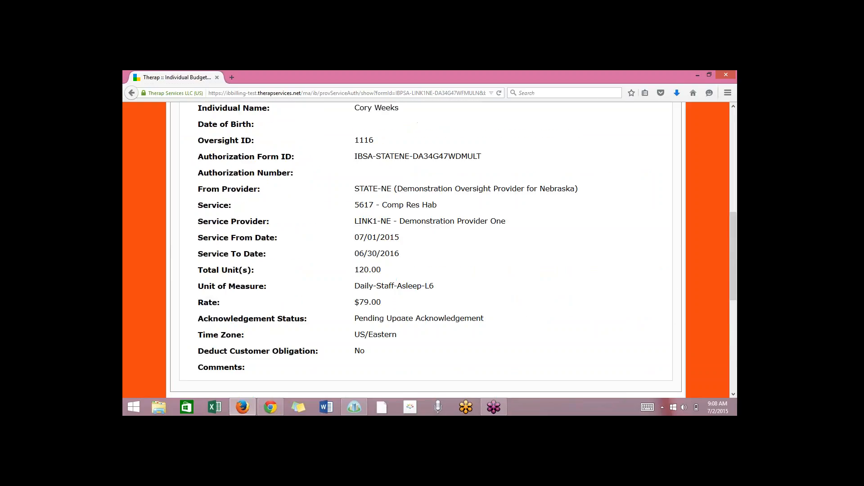
{"action": "scroll", "coordinate": [719, 218], "scroll_direction": "down", "scroll_amount": 2}
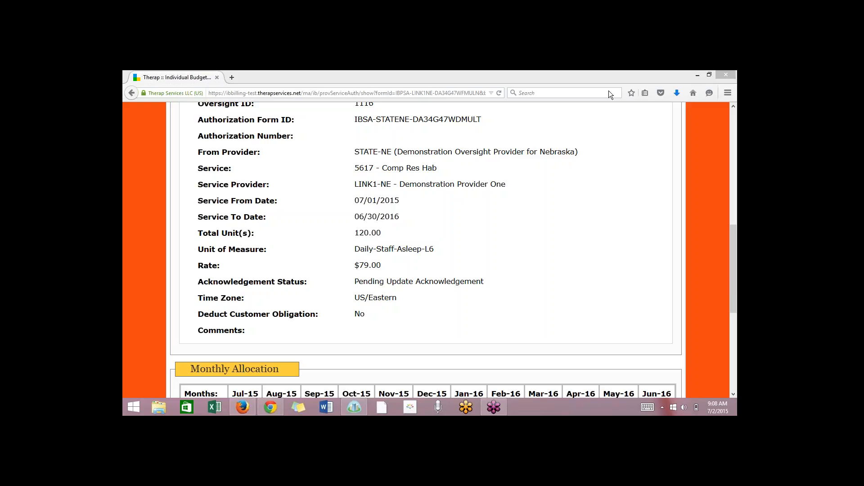
{"action": "left_click", "coordinate": [523, 257]}
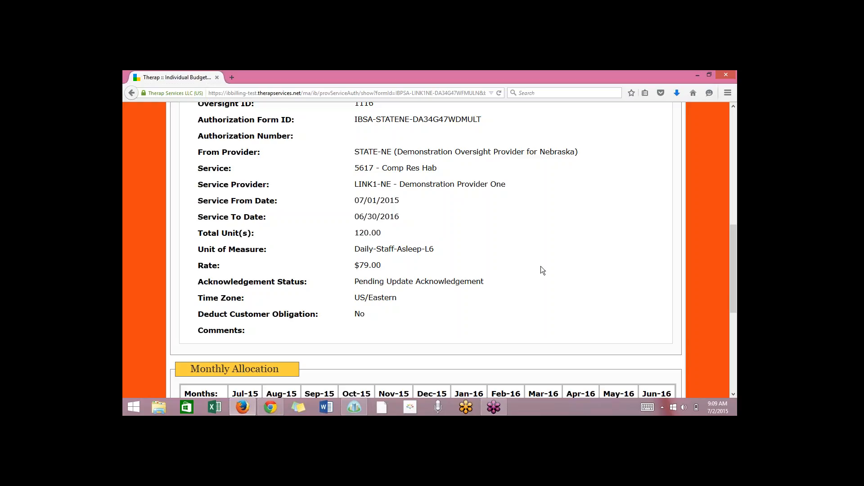
Start a new attendance entry in the Billing module and choose 08/01/2015 as the service date.
{"action": "scroll", "coordinate": [541, 267], "scroll_direction": "up", "scroll_amount": 3}
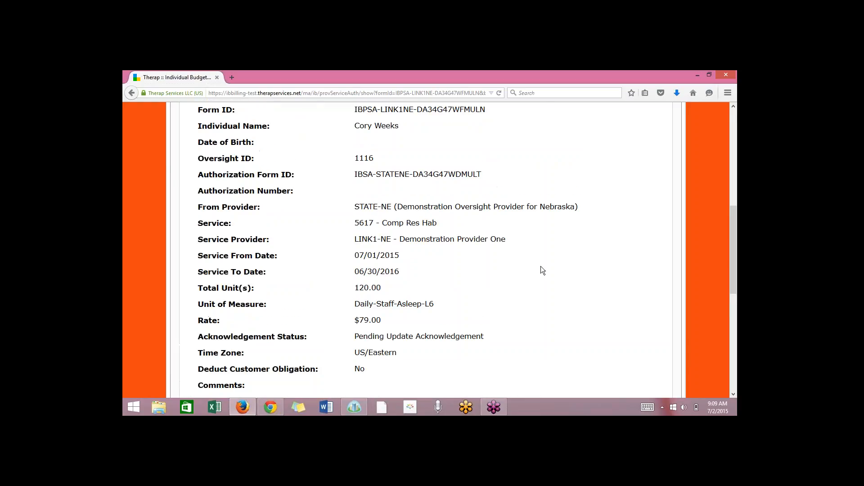
{"action": "scroll", "coordinate": [541, 270], "scroll_direction": "up", "scroll_amount": 4}
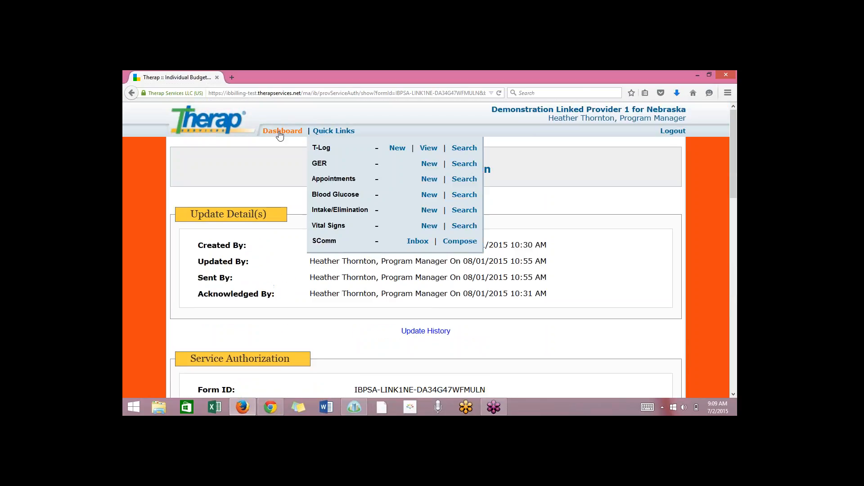
{"action": "left_click", "coordinate": [273, 134]}
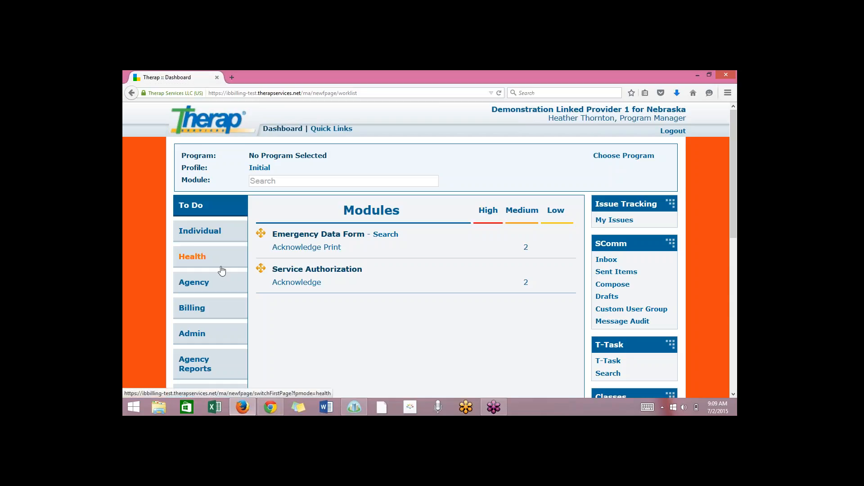
{"action": "left_click", "coordinate": [184, 311]}
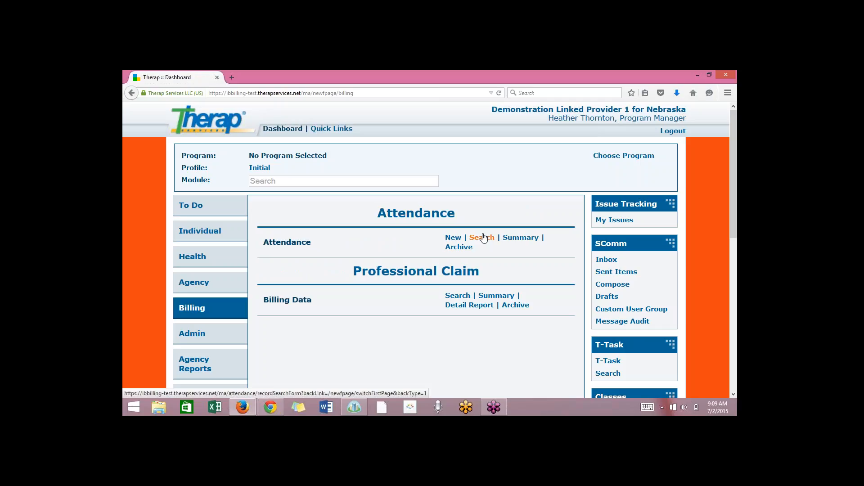
{"action": "left_click", "coordinate": [452, 239]}
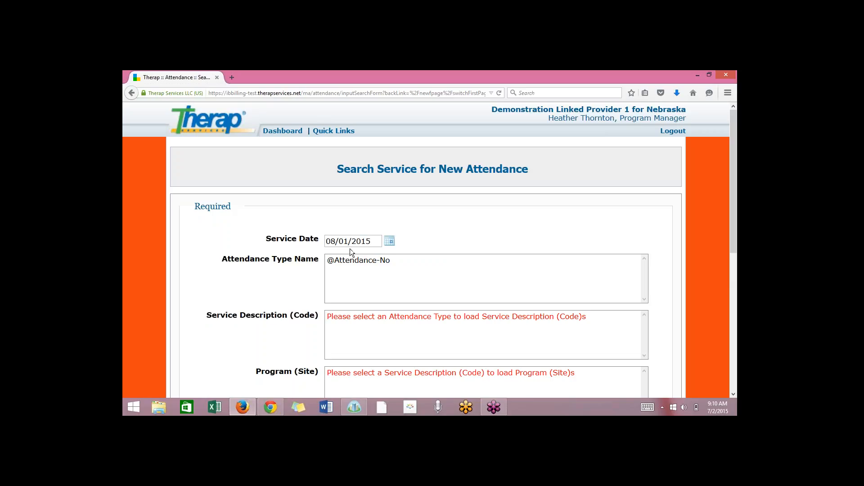
{"action": "left_click", "coordinate": [389, 242]}
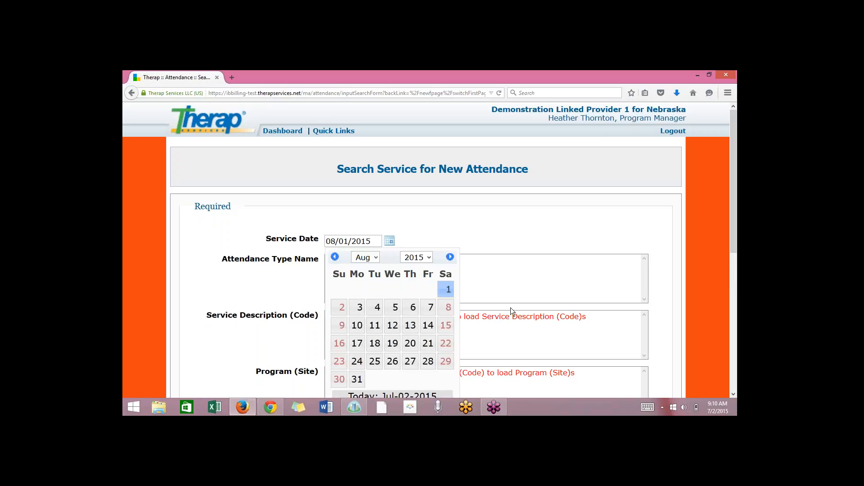
{"action": "left_click", "coordinate": [452, 290]}
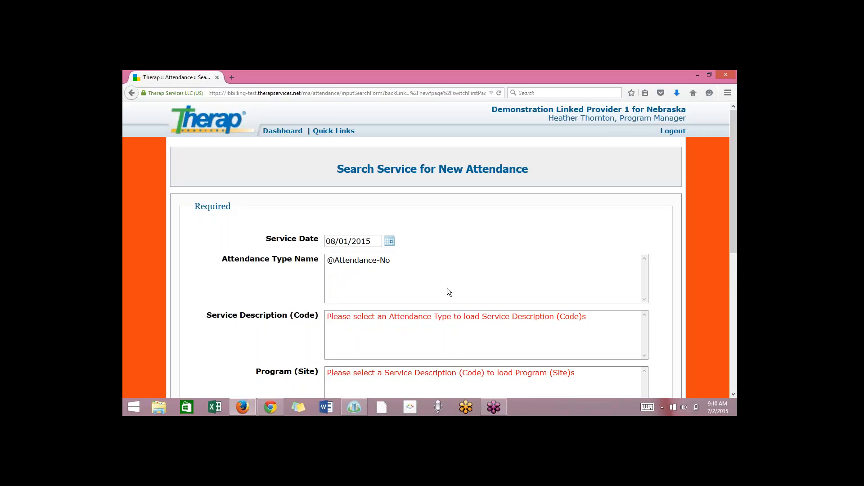
{"action": "left_click", "coordinate": [372, 261]}
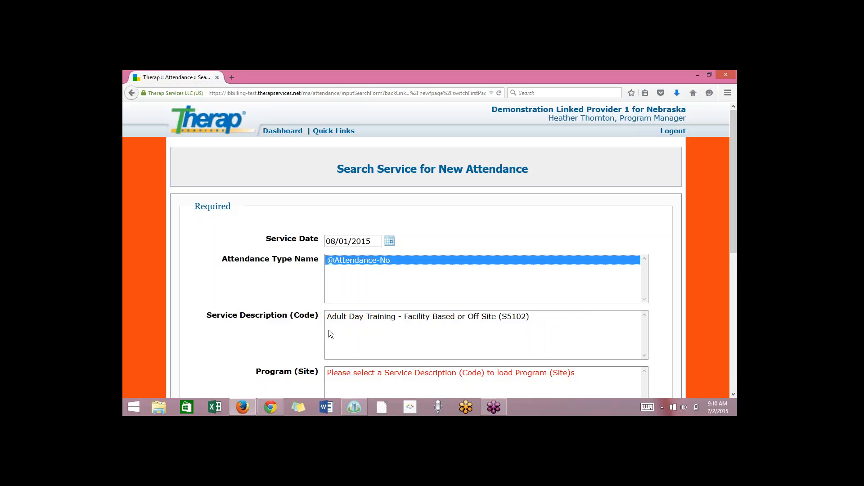
{"action": "left_click", "coordinate": [365, 318]}
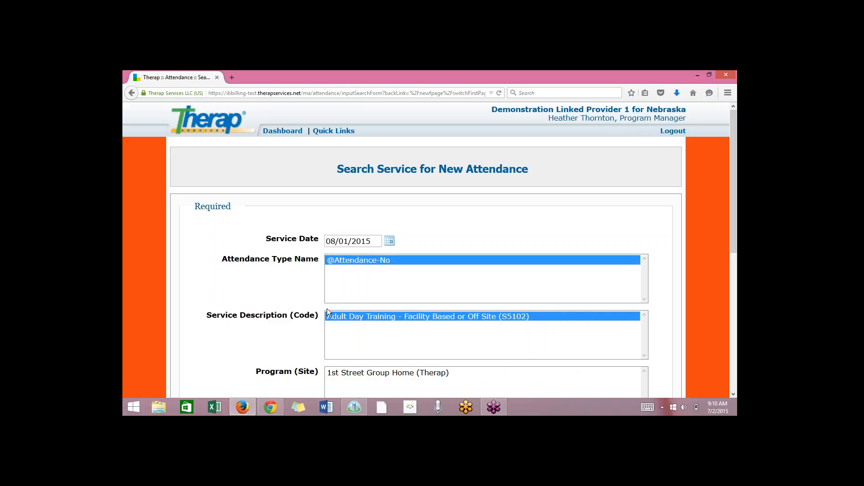
{"action": "left_click", "coordinate": [362, 374]}
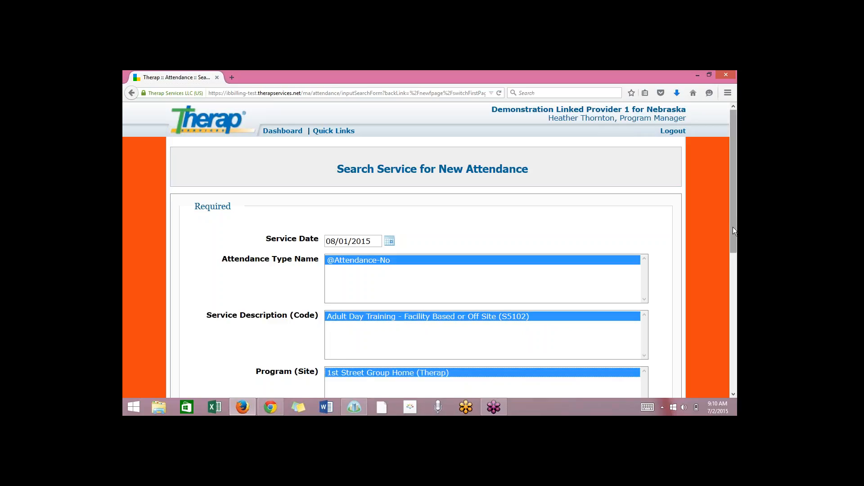
{"action": "left_click_drag", "start_coordinate": [733, 229], "coordinate": [737, 275]}
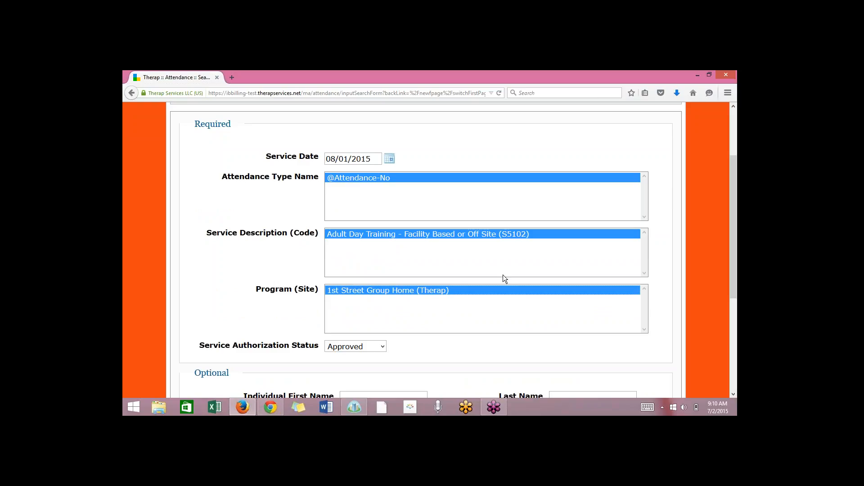
{"action": "left_click_drag", "start_coordinate": [731, 253], "coordinate": [737, 320]}
{"action": "left_click", "coordinate": [655, 323]}
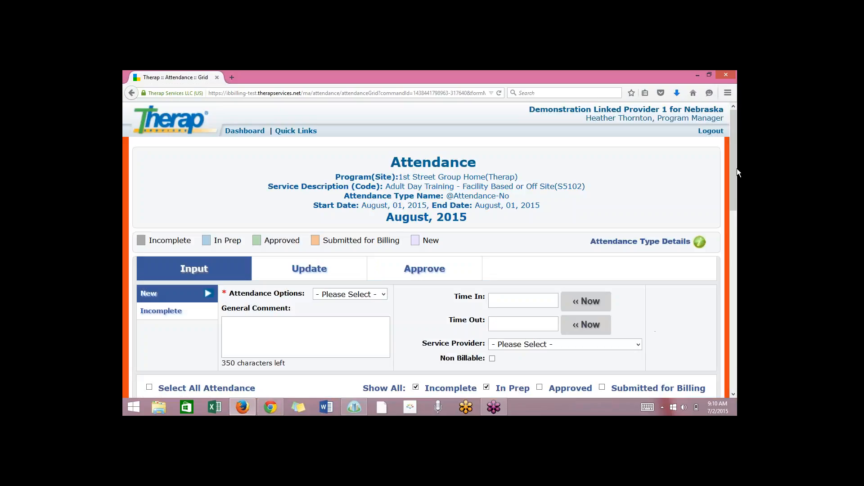
Set the attendance option to Present for the new attendance in the August 2015 grid.
{"action": "left_click_drag", "start_coordinate": [734, 204], "coordinate": [738, 257]}
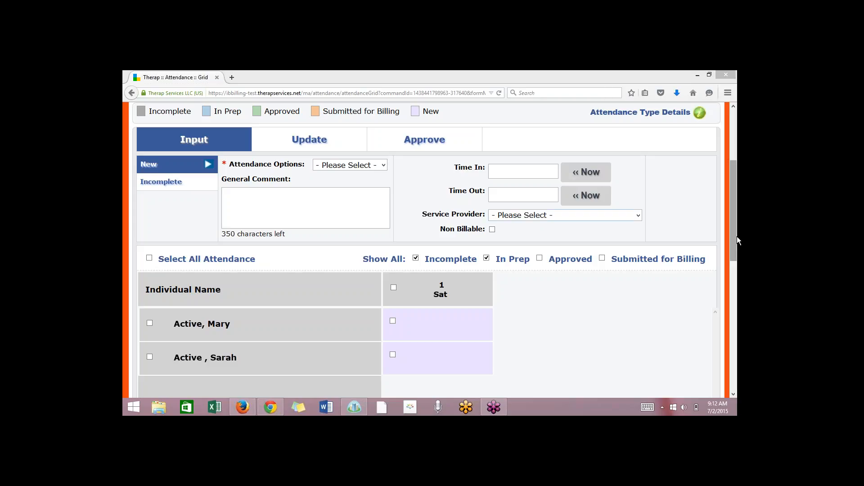
{"action": "left_click_drag", "start_coordinate": [736, 238], "coordinate": [738, 249]}
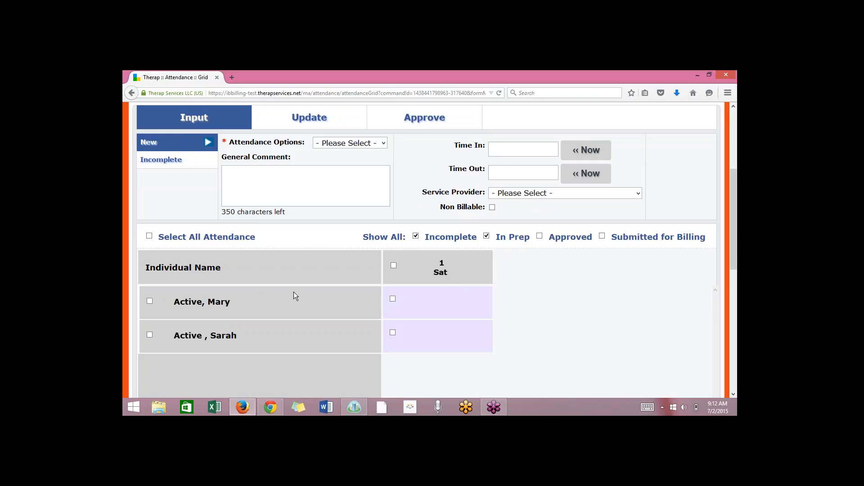
{"action": "scroll", "coordinate": [294, 292], "scroll_direction": "up", "scroll_amount": 2}
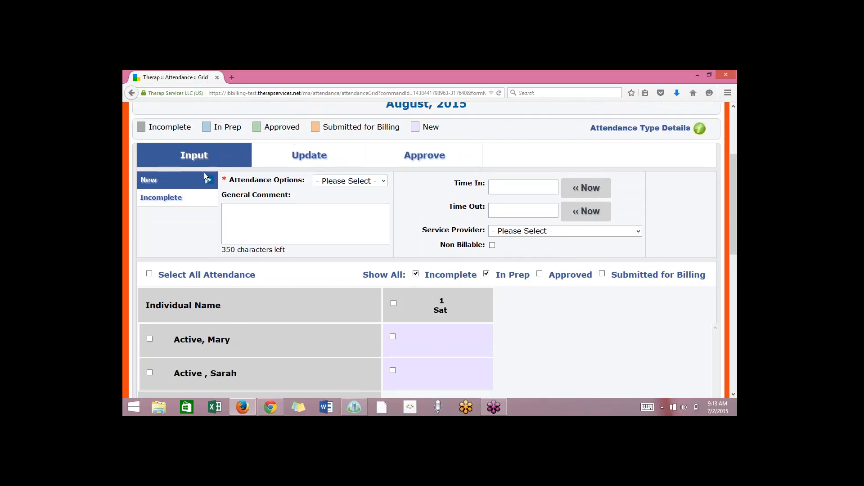
{"action": "left_click", "coordinate": [379, 182]}
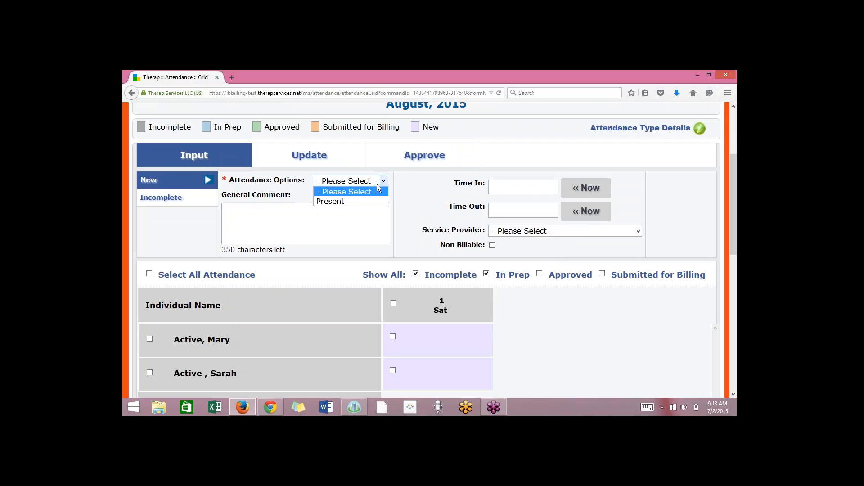
{"action": "left_click", "coordinate": [370, 200]}
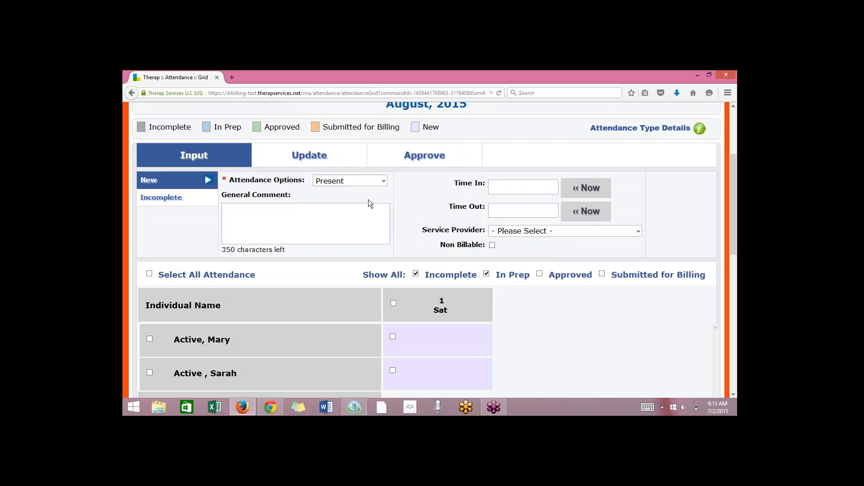
Check the attendance type details for the option's code, billing units and billable setting, and close them.
{"action": "left_click_drag", "start_coordinate": [736, 230], "coordinate": [736, 249]}
{"action": "left_click", "coordinate": [415, 304]}
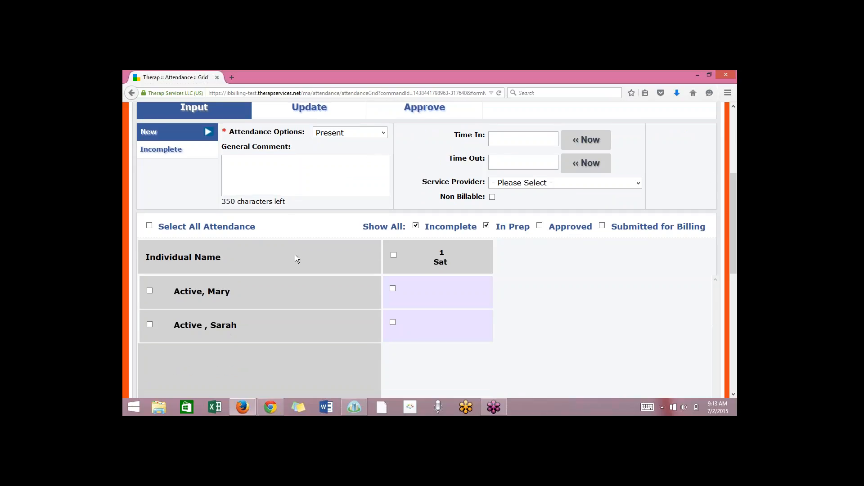
{"action": "scroll", "coordinate": [734, 242], "scroll_direction": "up", "scroll_amount": 2}
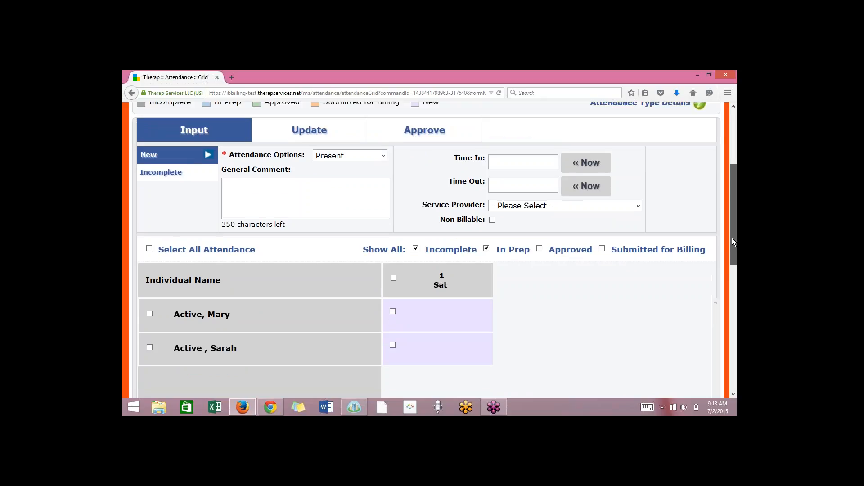
{"action": "left_click_drag", "start_coordinate": [732, 236], "coordinate": [730, 211]}
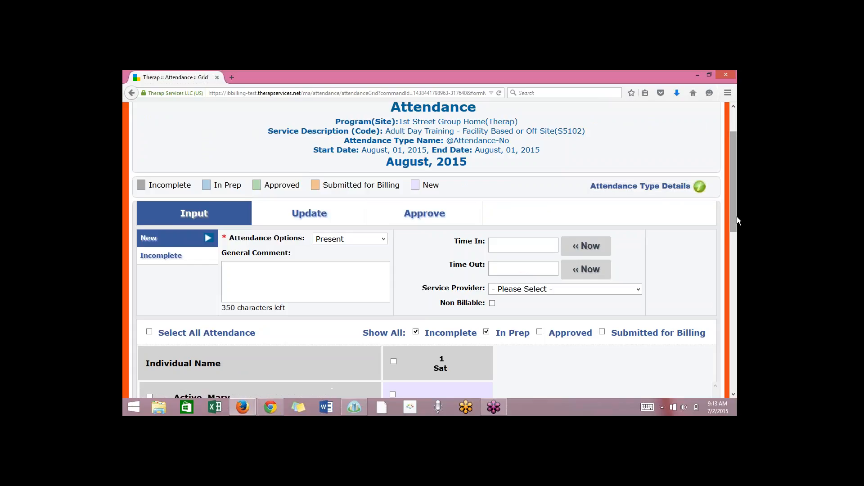
{"action": "left_click_drag", "start_coordinate": [737, 218], "coordinate": [736, 218]}
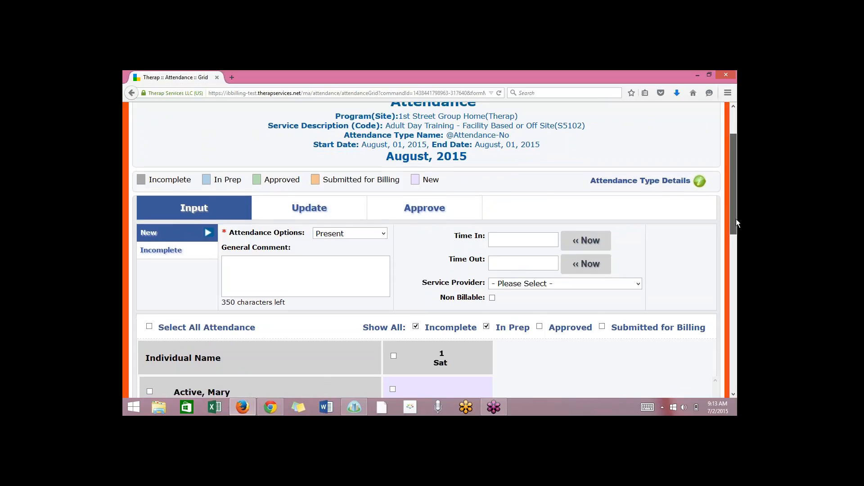
{"action": "left_click", "coordinate": [642, 181]}
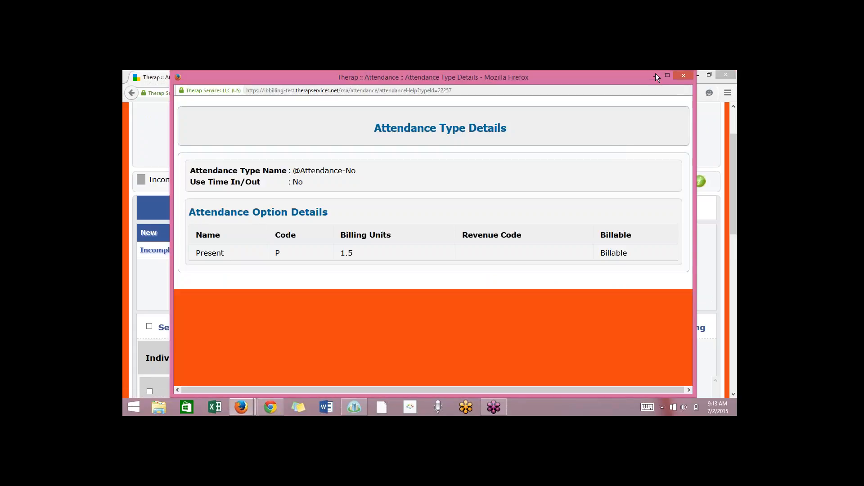
{"action": "left_click", "coordinate": [682, 77]}
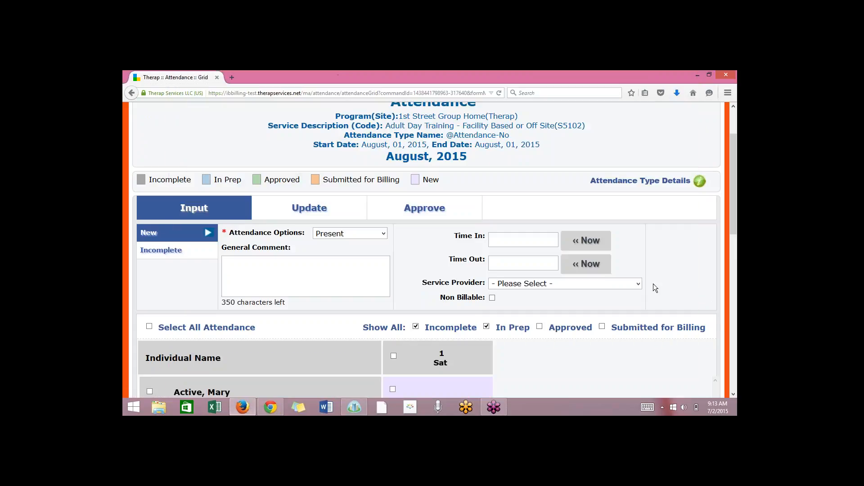
Set the attendance's Time In to 9:30 am and Time Out to 4:15 pm.
{"action": "left_click_drag", "start_coordinate": [735, 229], "coordinate": [736, 255]}
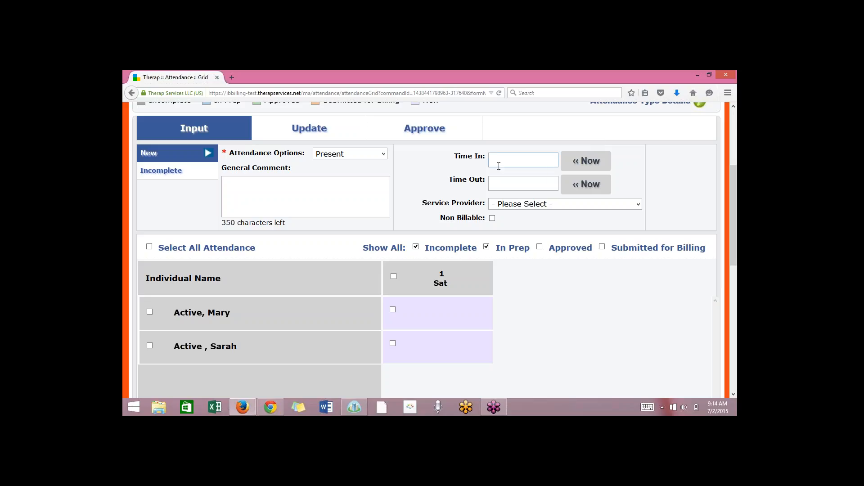
{"action": "left_click", "coordinate": [502, 157]}
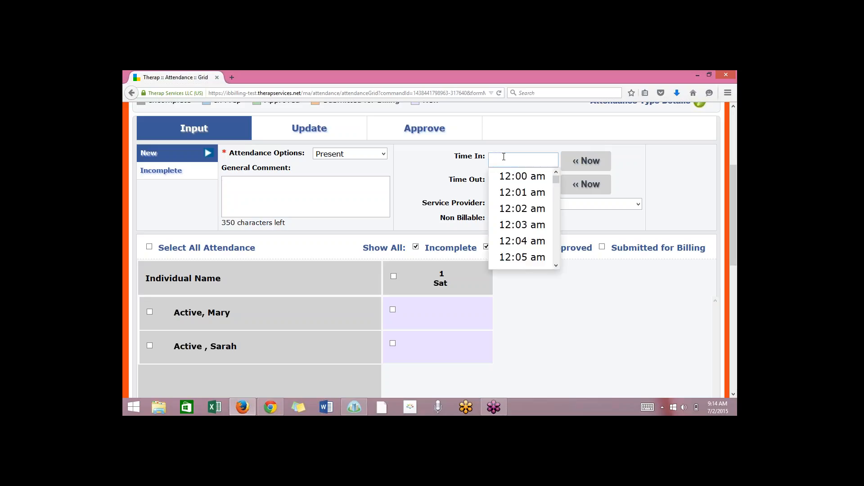
{"action": "scroll", "coordinate": [555, 199], "scroll_direction": "down", "scroll_amount": 5}
{"action": "left_click_drag", "start_coordinate": [555, 199], "coordinate": [554, 212]}
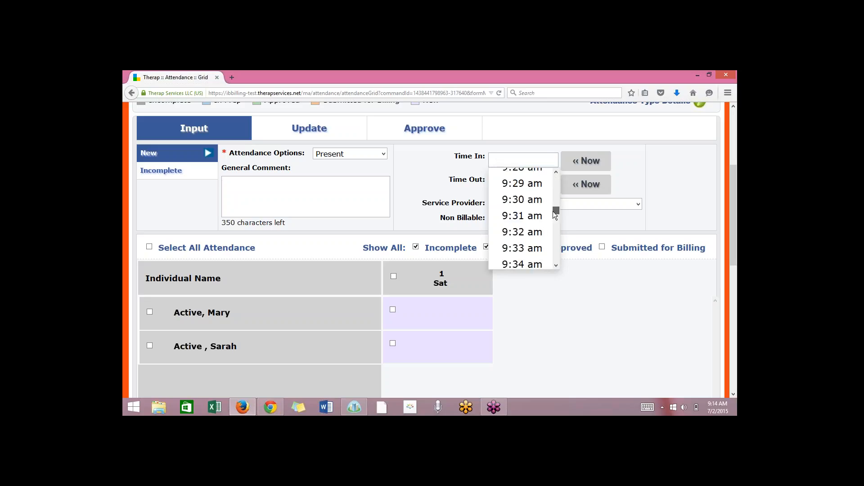
{"action": "left_click", "coordinate": [522, 200]}
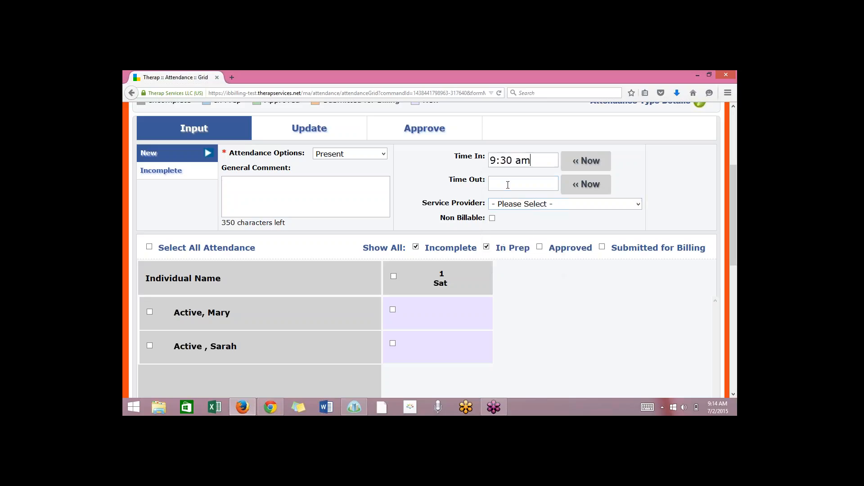
{"action": "left_click", "coordinate": [507, 185]}
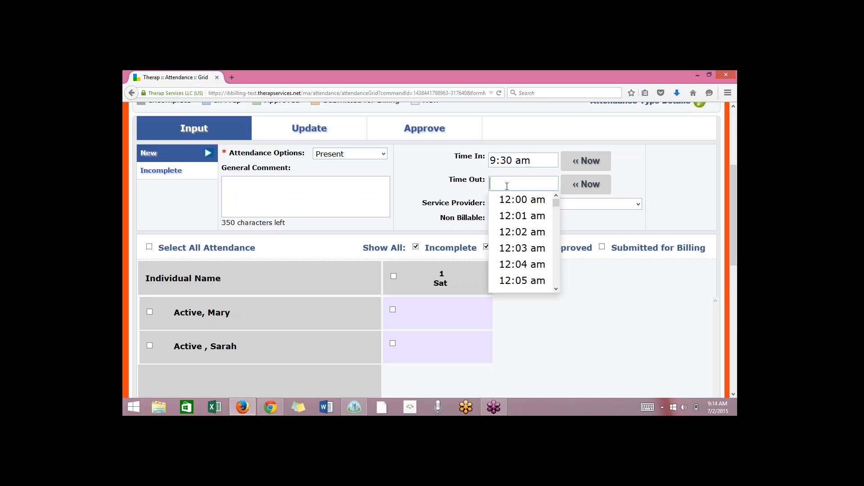
{"action": "left_click_drag", "start_coordinate": [555, 201], "coordinate": [556, 256]}
{"action": "left_click", "coordinate": [542, 245]}
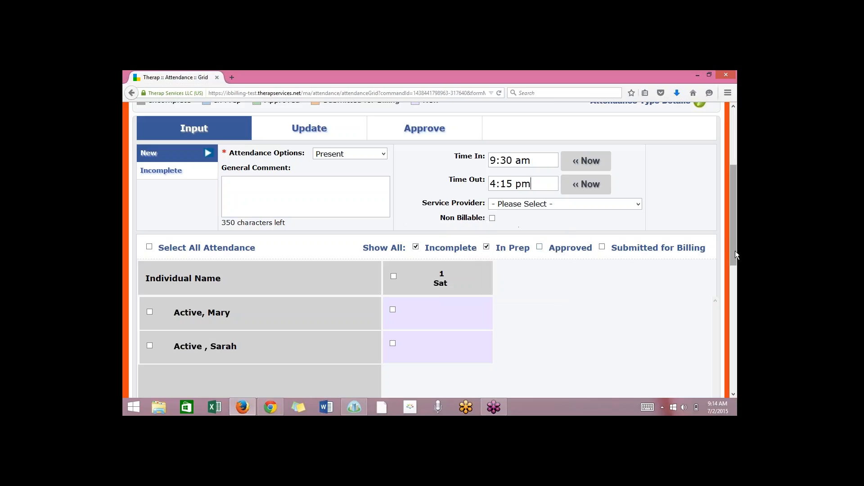
{"action": "left_click_drag", "start_coordinate": [735, 251], "coordinate": [737, 278]}
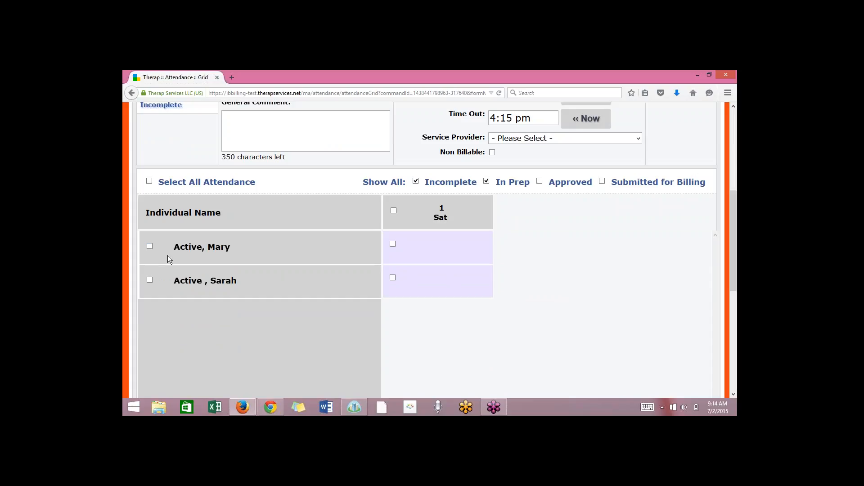
{"action": "left_click", "coordinate": [150, 247]}
{"action": "left_click", "coordinate": [150, 280]}
{"action": "left_click_drag", "start_coordinate": [734, 255], "coordinate": [732, 237]}
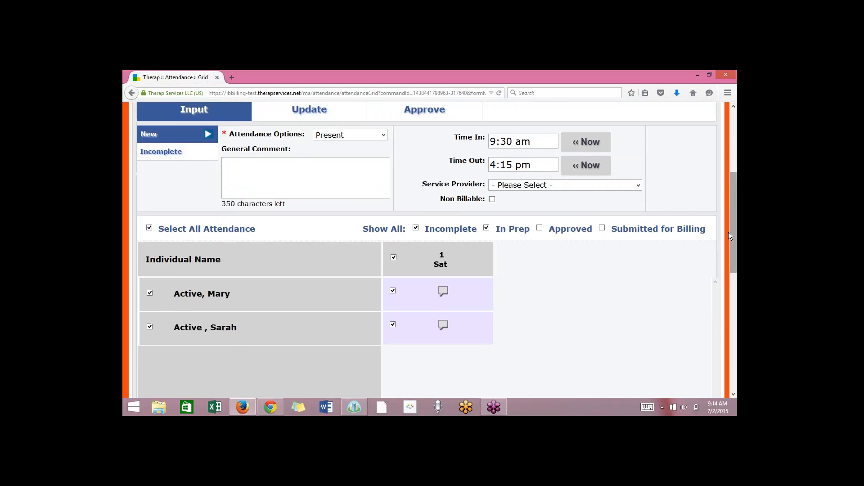
{"action": "left_click", "coordinate": [149, 229]}
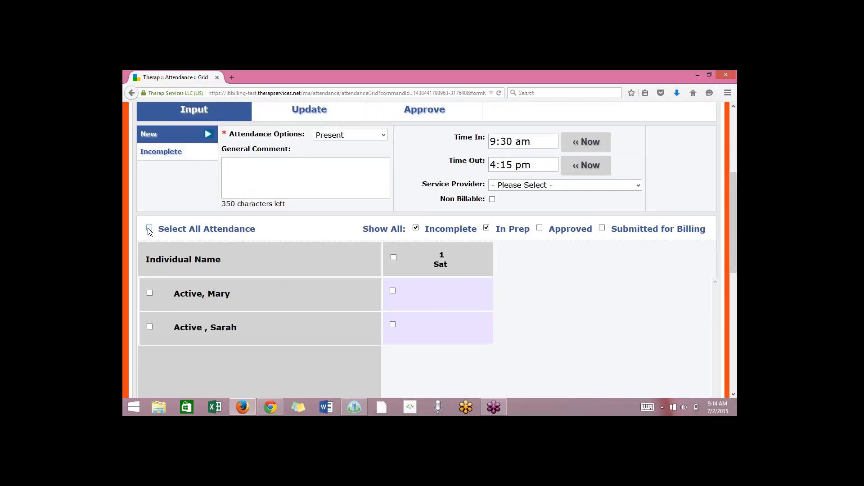
Select only the first listed individual and submit the new attendance.
{"action": "left_click", "coordinate": [149, 293]}
{"action": "left_click_drag", "start_coordinate": [736, 263], "coordinate": [736, 344]}
{"action": "left_click", "coordinate": [682, 317]}
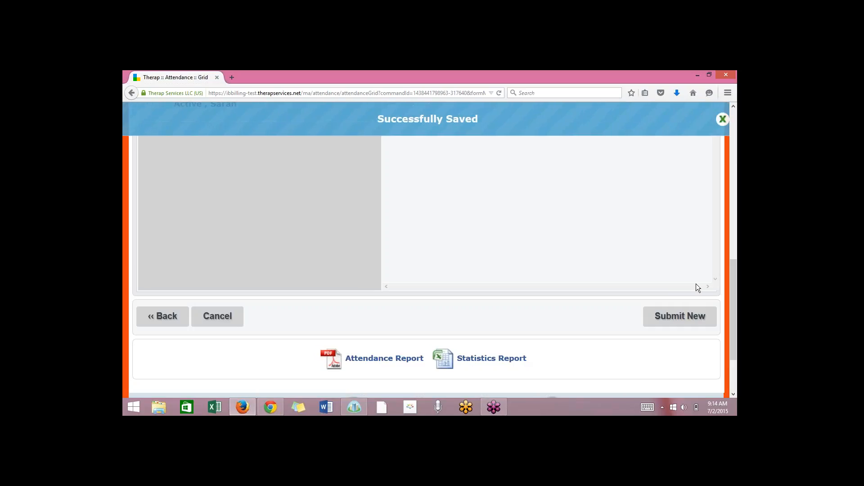
Set the attendance option to Present for the second individual's new attendance.
{"action": "left_click_drag", "start_coordinate": [736, 301], "coordinate": [728, 198]}
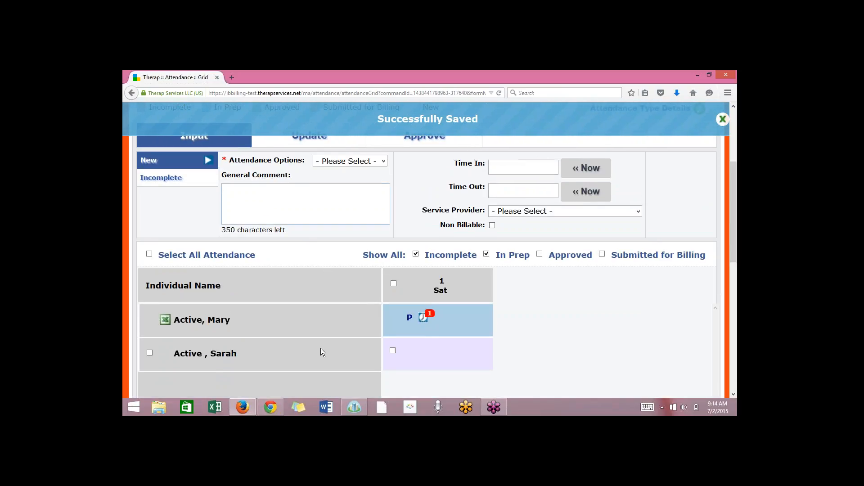
{"action": "left_click", "coordinate": [342, 161]}
{"action": "left_click", "coordinate": [344, 160]}
{"action": "left_click", "coordinate": [345, 179]}
Enter 8:50 am as the Time In and 3:26 pm as the Time Out for the second individual.
{"action": "left_click", "coordinate": [537, 167]}
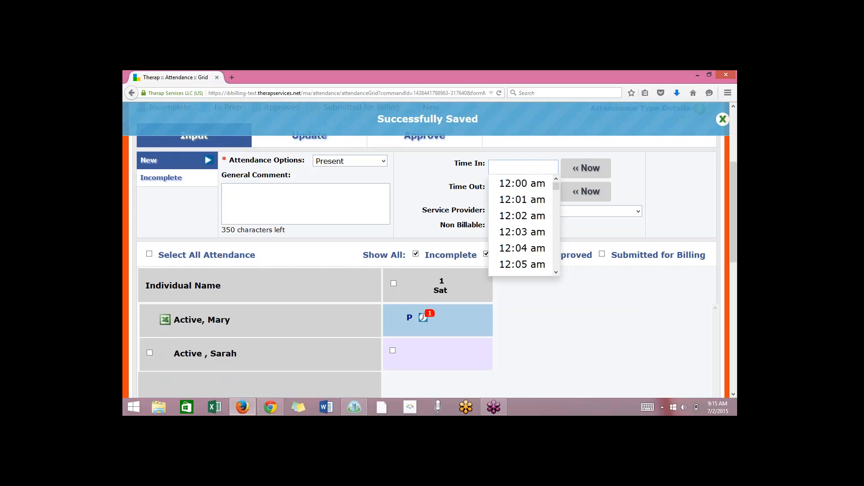
{"action": "left_click_drag", "start_coordinate": [559, 191], "coordinate": [555, 212]}
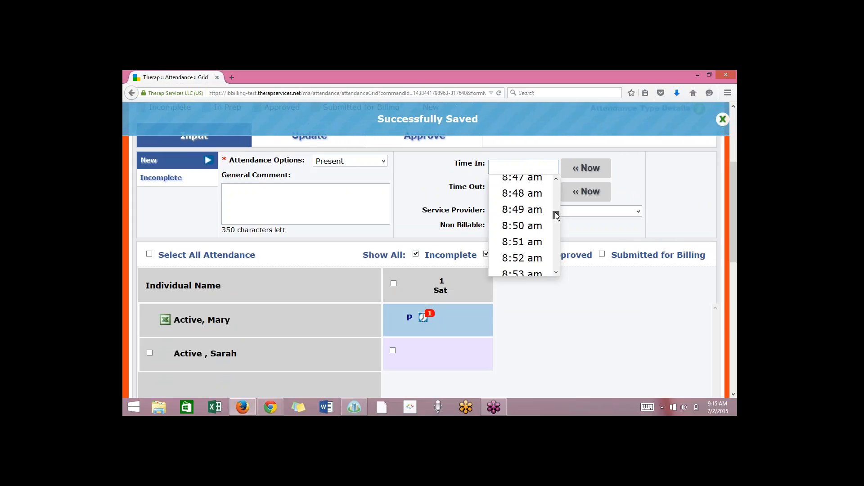
{"action": "left_click", "coordinate": [518, 228]}
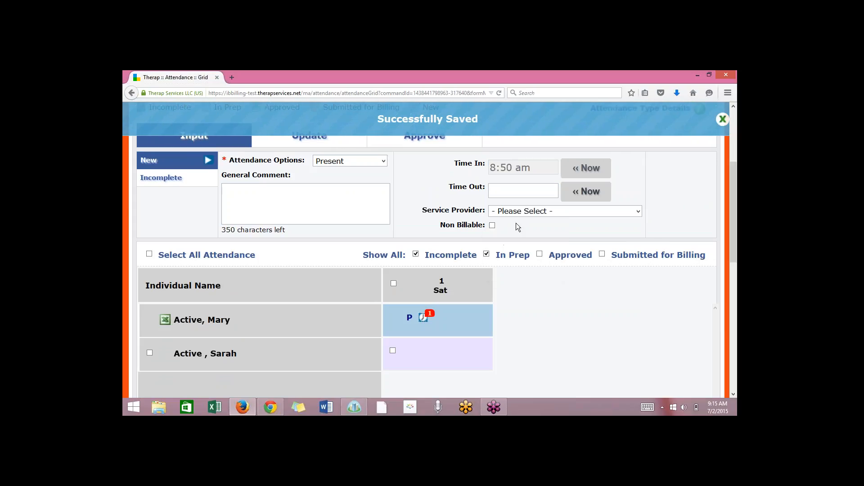
{"action": "left_click", "coordinate": [508, 189]}
{"action": "left_click_drag", "start_coordinate": [556, 205], "coordinate": [556, 241]}
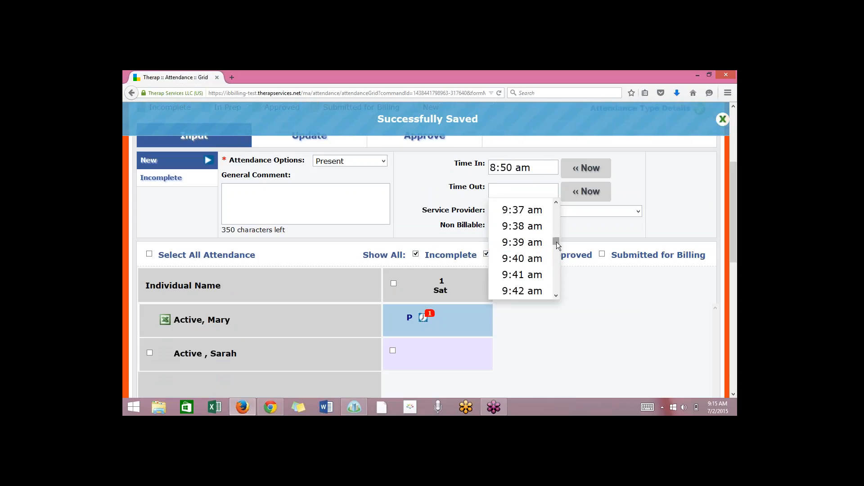
{"action": "left_click_drag", "start_coordinate": [556, 241], "coordinate": [557, 260]}
{"action": "scroll", "coordinate": [531, 254], "scroll_direction": "up", "scroll_amount": 1}
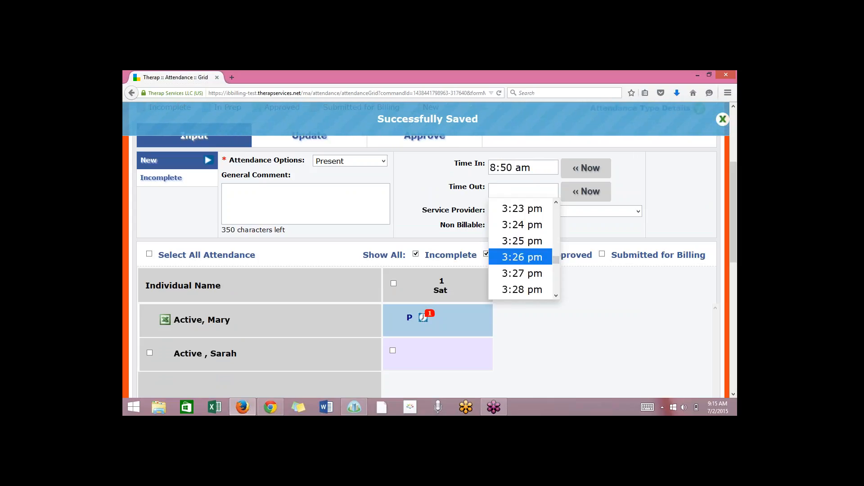
{"action": "left_click", "coordinate": [522, 255]}
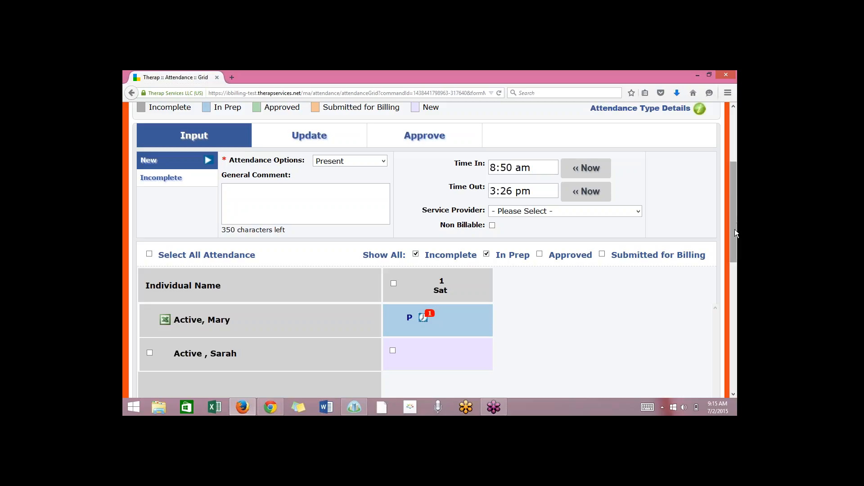
Select the second individual's attendance for the 1st and submit it as new.
{"action": "scroll", "coordinate": [735, 231], "scroll_direction": "down", "scroll_amount": 2}
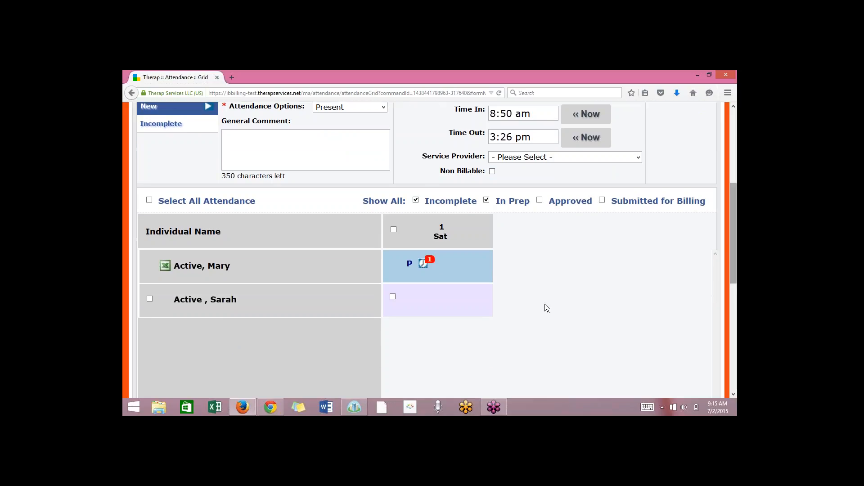
{"action": "left_click", "coordinate": [393, 297]}
{"action": "scroll", "coordinate": [736, 256], "scroll_direction": "down", "scroll_amount": 2}
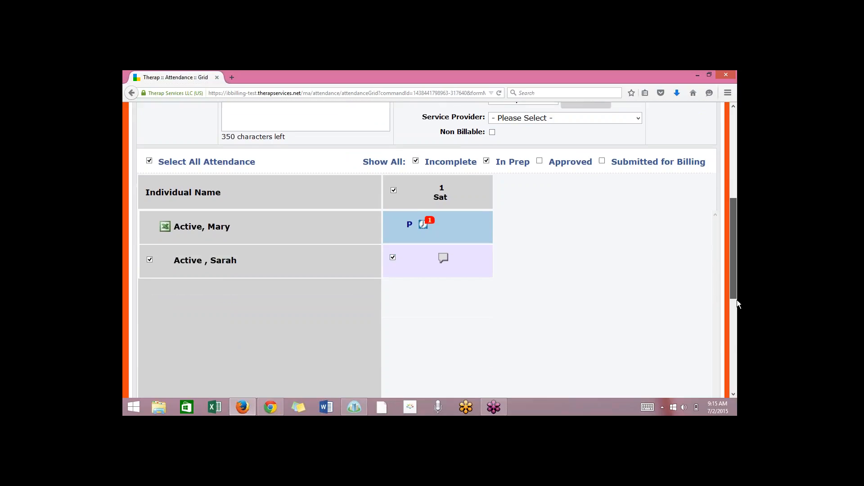
{"action": "scroll", "coordinate": [736, 304], "scroll_direction": "down", "scroll_amount": 3}
{"action": "left_click", "coordinate": [663, 338]}
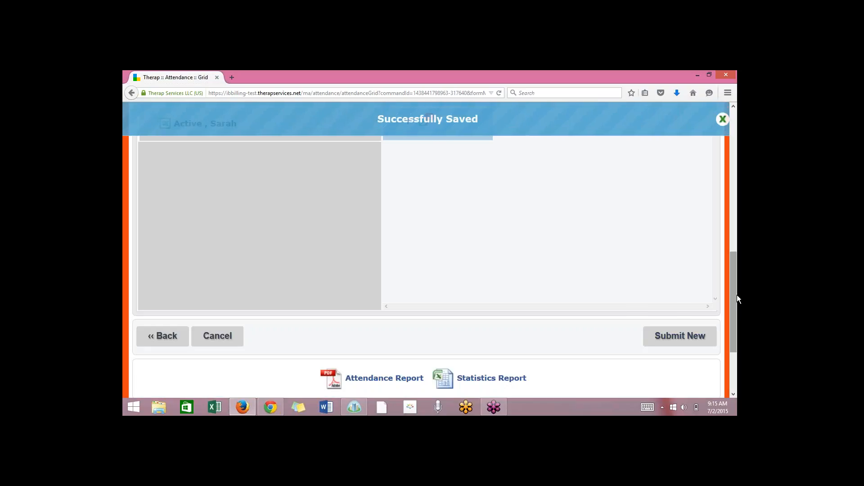
{"action": "left_click_drag", "start_coordinate": [737, 299], "coordinate": [737, 223]}
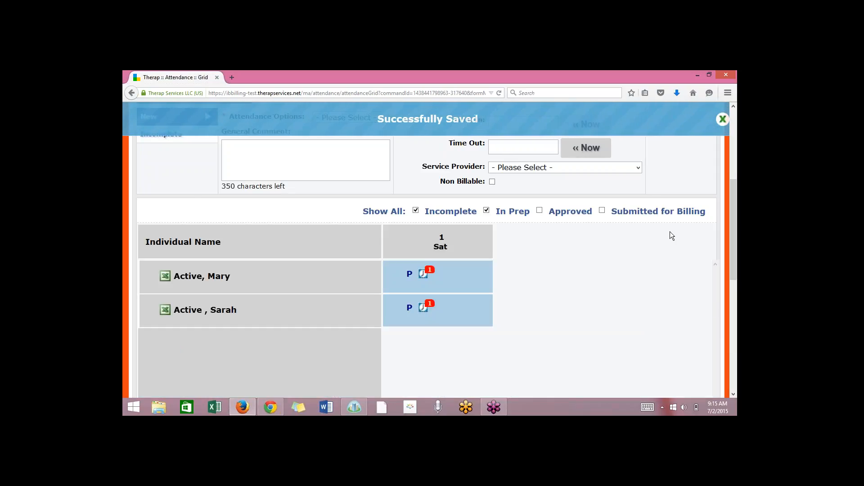
Open the first individual's saved attendance record, review its details and time entries, and return to the attendance grid without updating.
{"action": "mouse_move", "coordinate": [423, 275]}
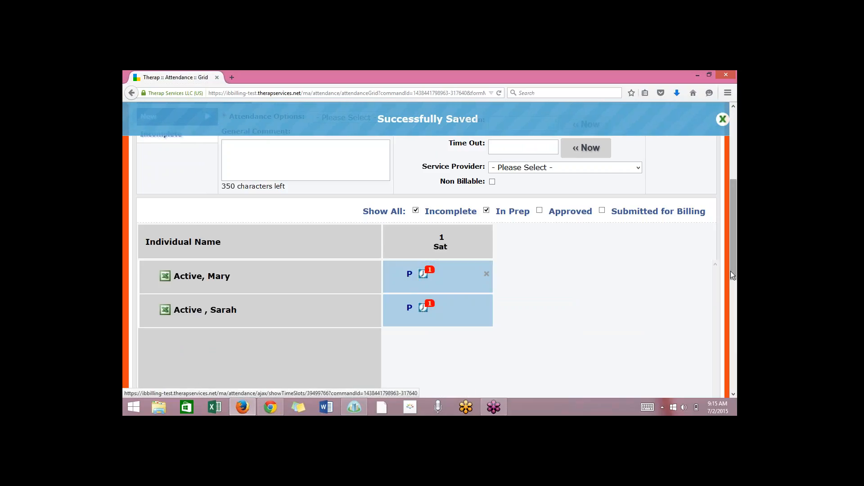
{"action": "left_click_drag", "start_coordinate": [734, 270], "coordinate": [728, 224]}
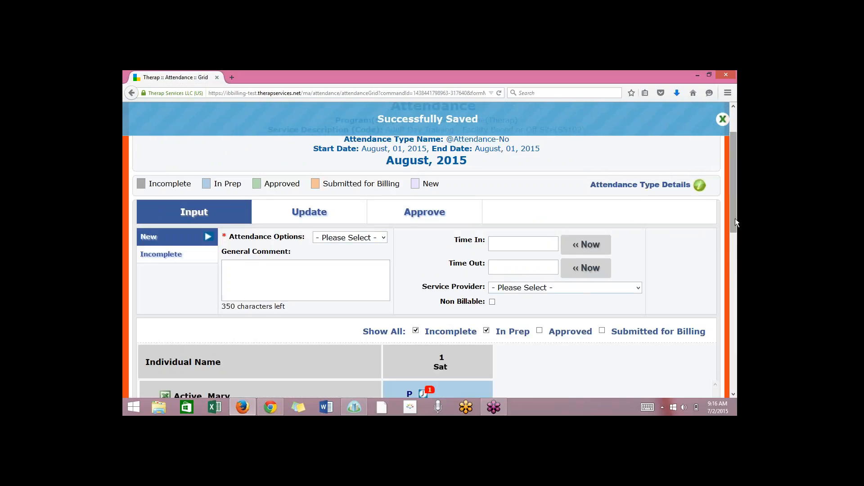
{"action": "left_click_drag", "start_coordinate": [735, 222], "coordinate": [736, 288]}
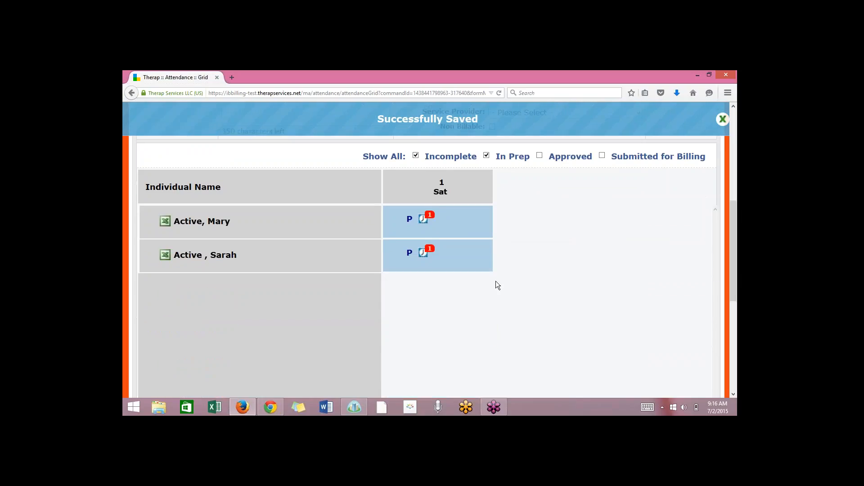
{"action": "left_click", "coordinate": [409, 221]}
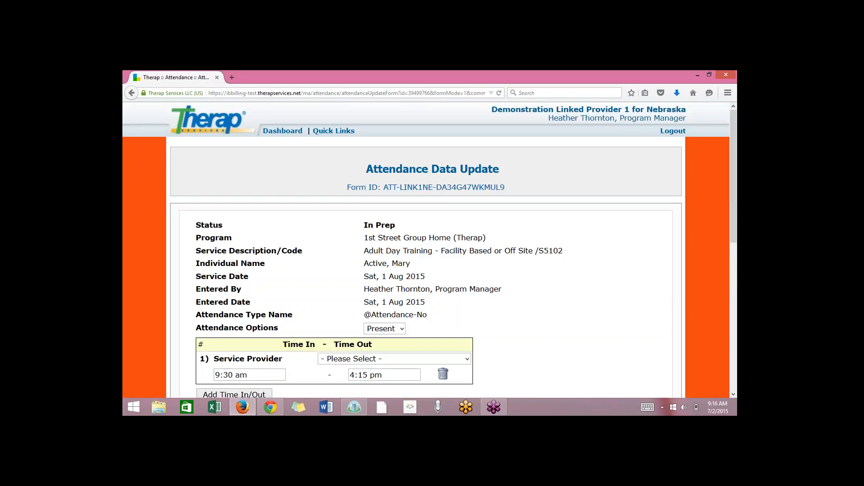
{"action": "left_click_drag", "start_coordinate": [734, 231], "coordinate": [736, 278]}
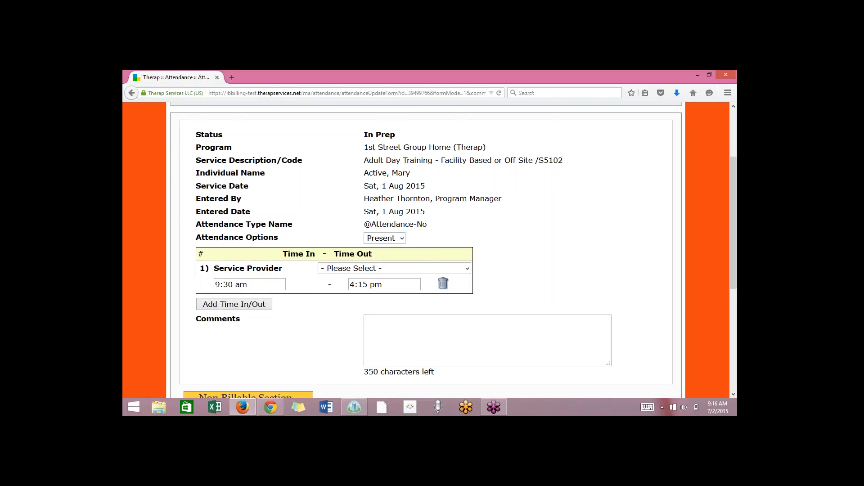
{"action": "left_click_drag", "start_coordinate": [736, 240], "coordinate": [737, 284]}
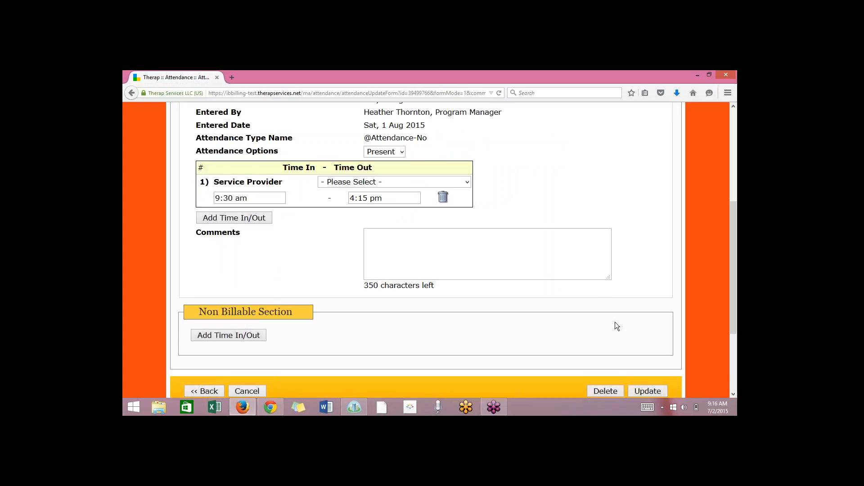
{"action": "left_click", "coordinate": [212, 391]}
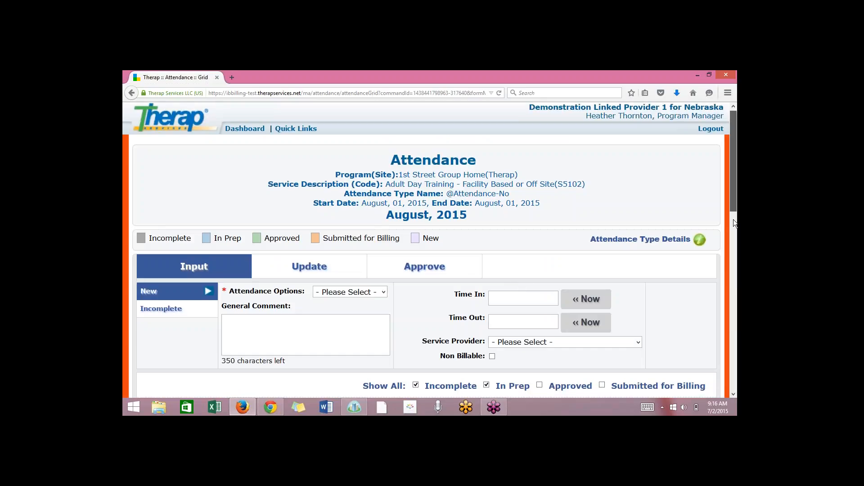
Open the first individual's attendance details report in Microsoft Excel and maximize its window.
{"action": "left_click_drag", "start_coordinate": [733, 219], "coordinate": [735, 280]}
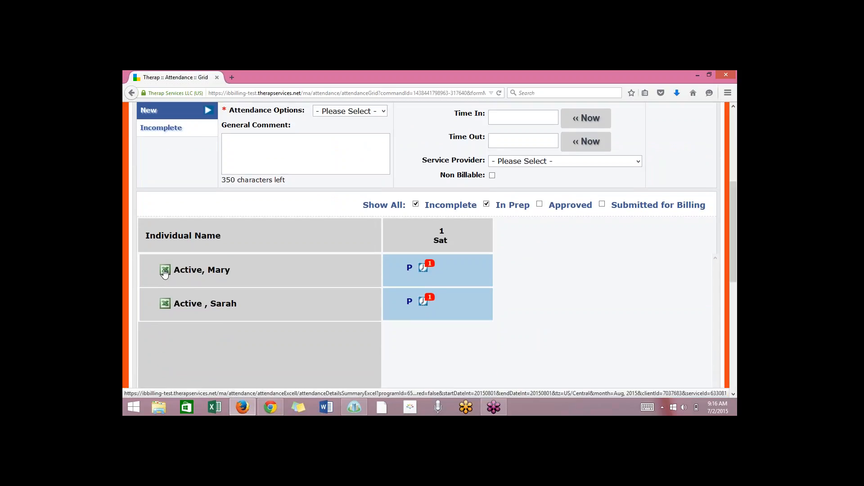
{"action": "left_click", "coordinate": [165, 272]}
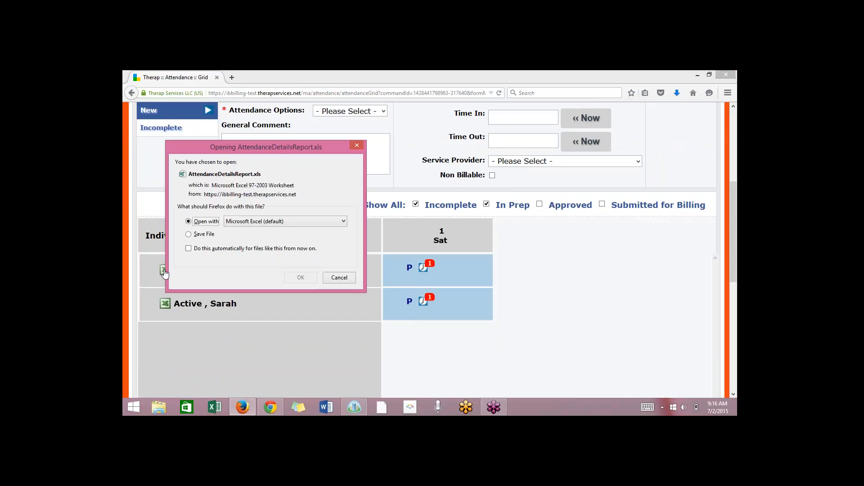
{"action": "left_click", "coordinate": [302, 275]}
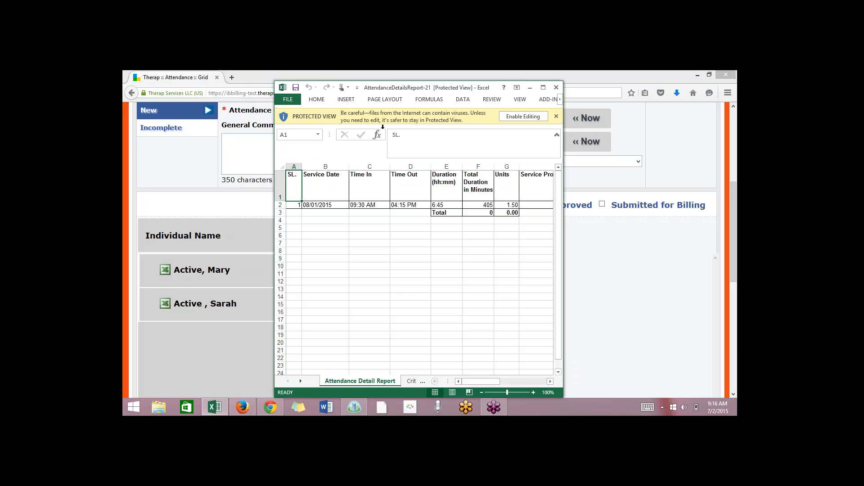
{"action": "left_click", "coordinate": [543, 88]}
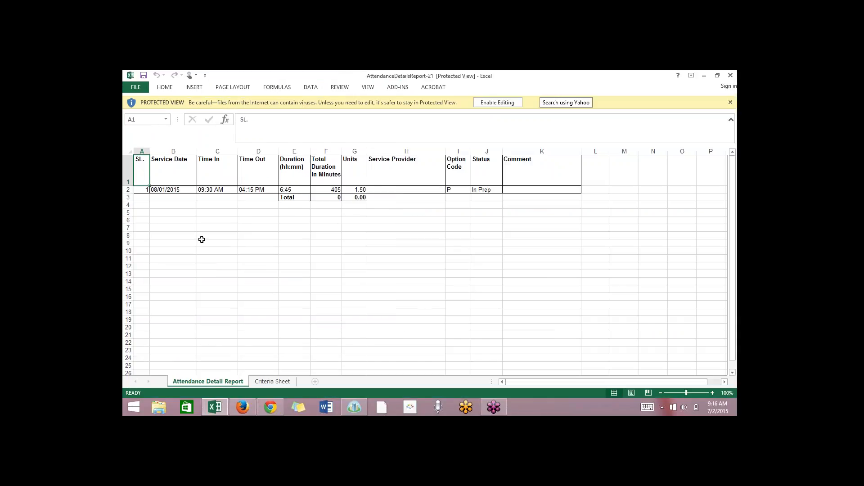
Examine the report's service date, Time In, Time Out, duration and units for the first individual.
{"action": "left_click", "coordinate": [177, 190]}
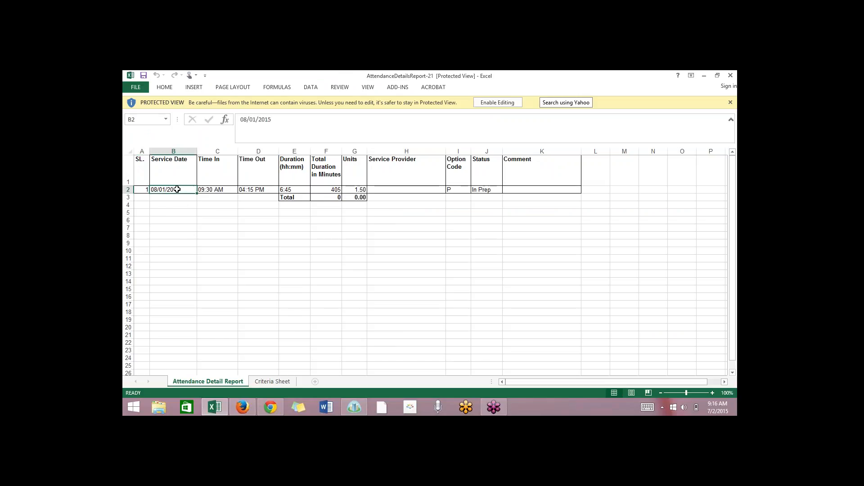
{"action": "left_click", "coordinate": [211, 188]}
{"action": "left_click", "coordinate": [270, 187]}
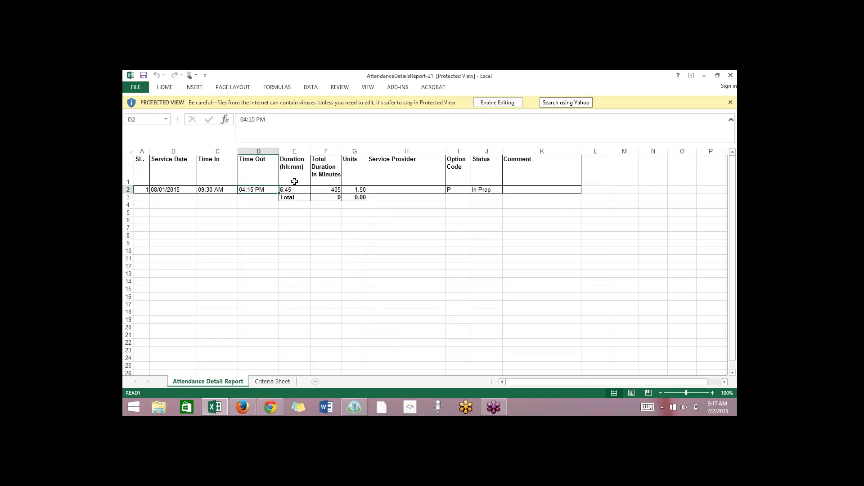
{"action": "left_click", "coordinate": [309, 205]}
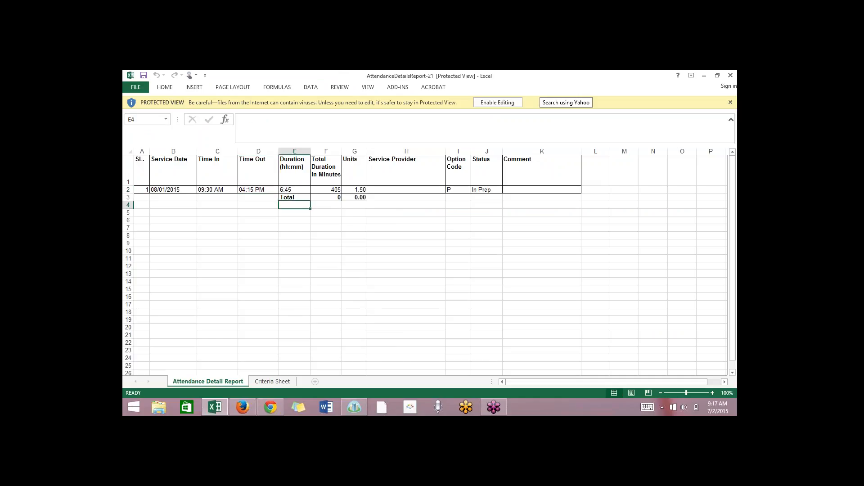
{"action": "left_click", "coordinate": [385, 281]}
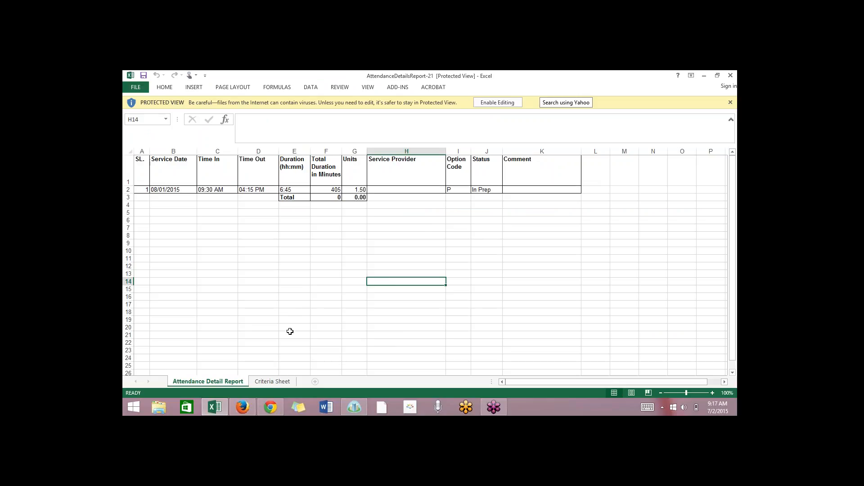
Switch back to Therap in Firefox, leave the attendance grid and open the attendance data search from the dashboard.
{"action": "mouse_move", "coordinate": [274, 402]}
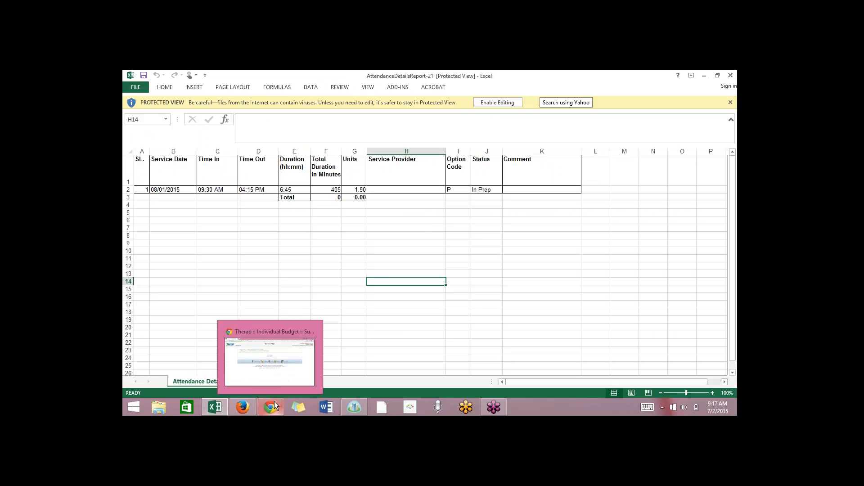
{"action": "left_click", "coordinate": [250, 406]}
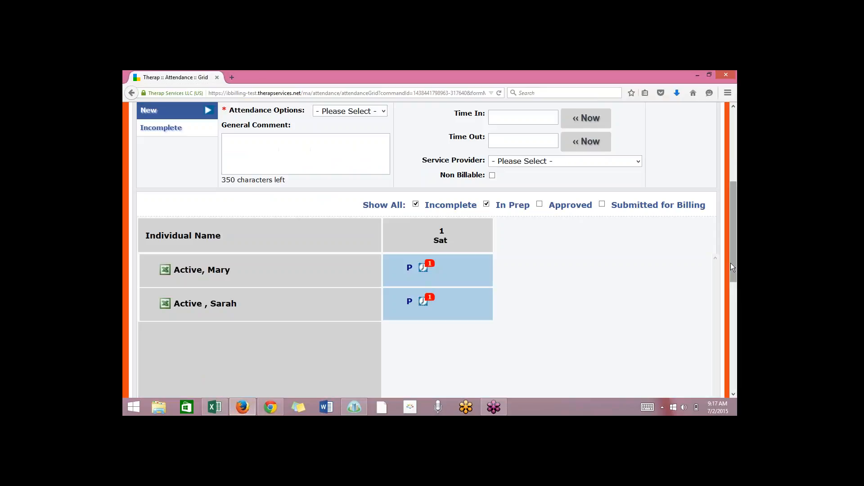
{"action": "left_click_drag", "start_coordinate": [733, 266], "coordinate": [731, 236]}
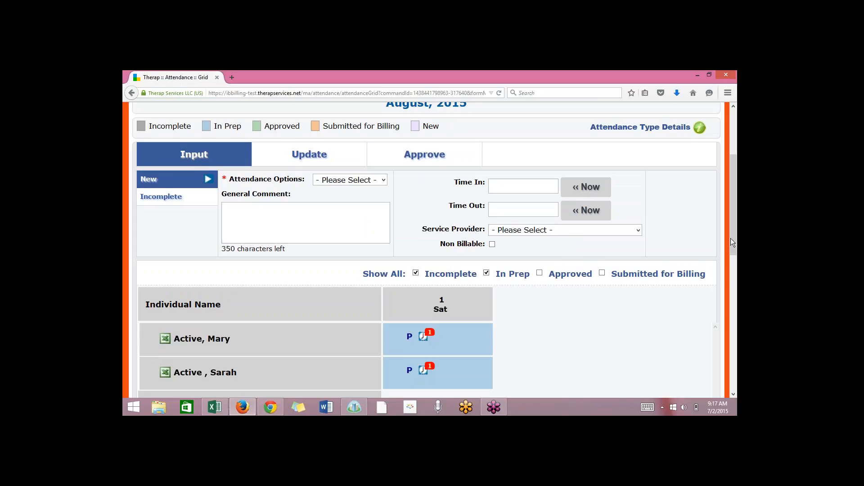
{"action": "mouse_move", "coordinate": [731, 241]}
{"action": "left_mouse_down"}
{"action": "mouse_move", "coordinate": [737, 332]}
{"action": "mouse_move", "coordinate": [720, 251]}
{"action": "left_mouse_up"}
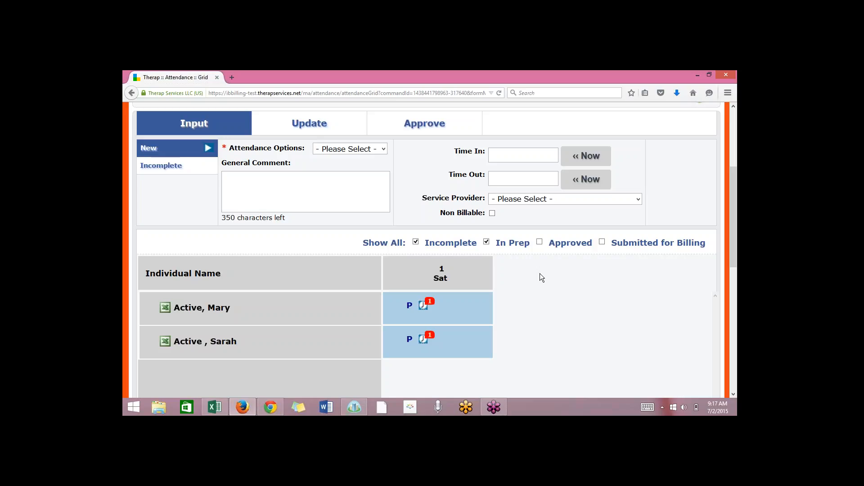
{"action": "left_click_drag", "start_coordinate": [733, 259], "coordinate": [735, 360]}
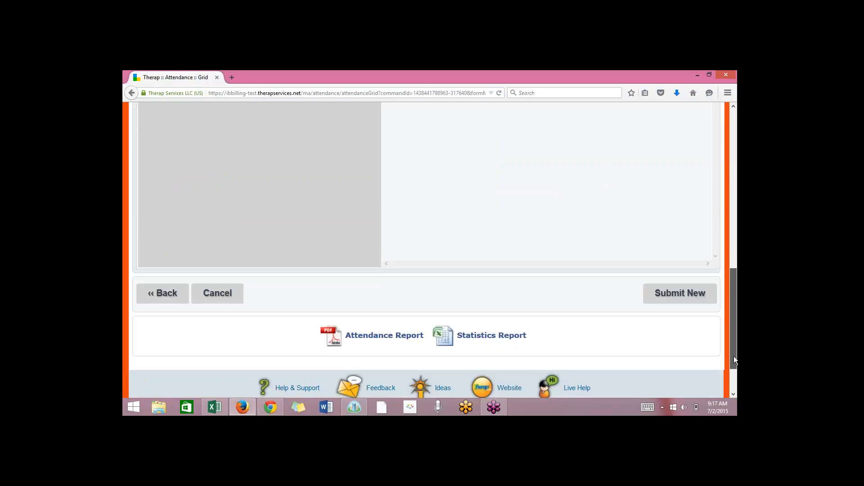
{"action": "left_click", "coordinate": [159, 293]}
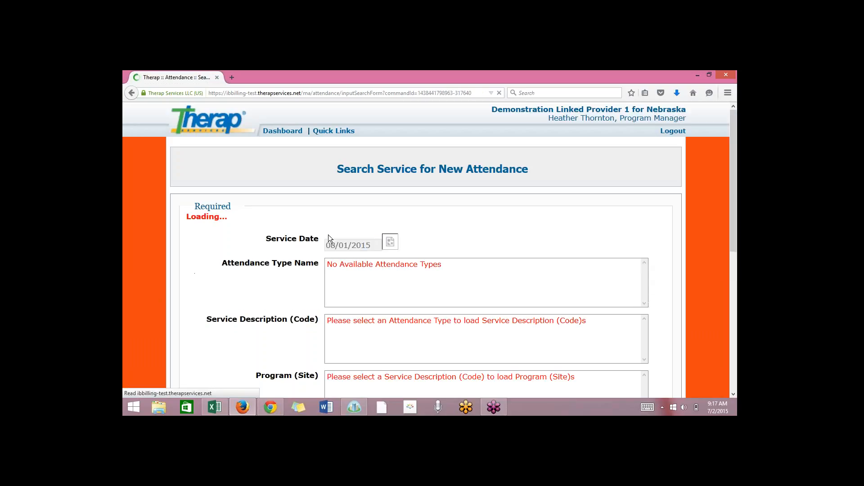
{"action": "left_click", "coordinate": [285, 135]}
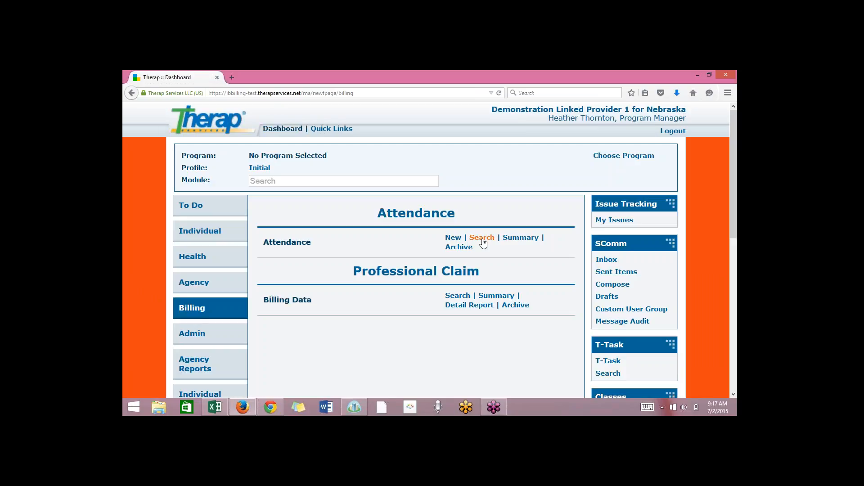
{"action": "left_click", "coordinate": [482, 238]}
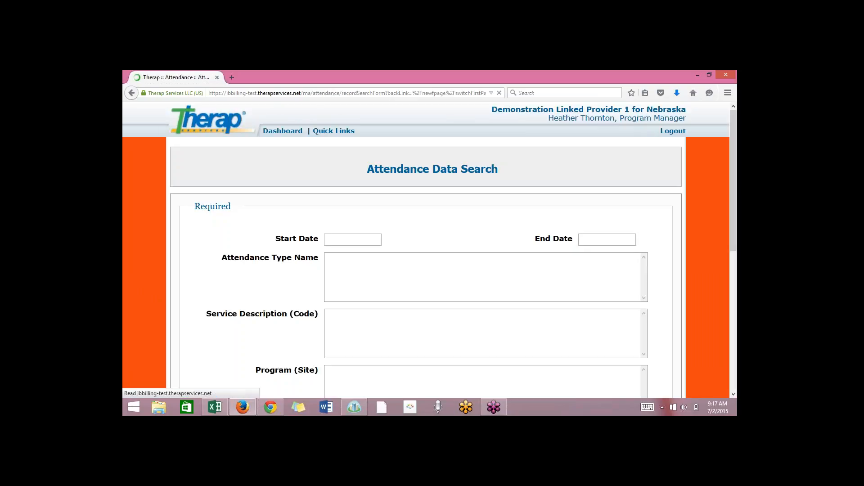
Set the attendance search's Start Date to 07/01/2015 and End Date to 07/03/2015.
{"action": "left_click", "coordinate": [388, 243]}
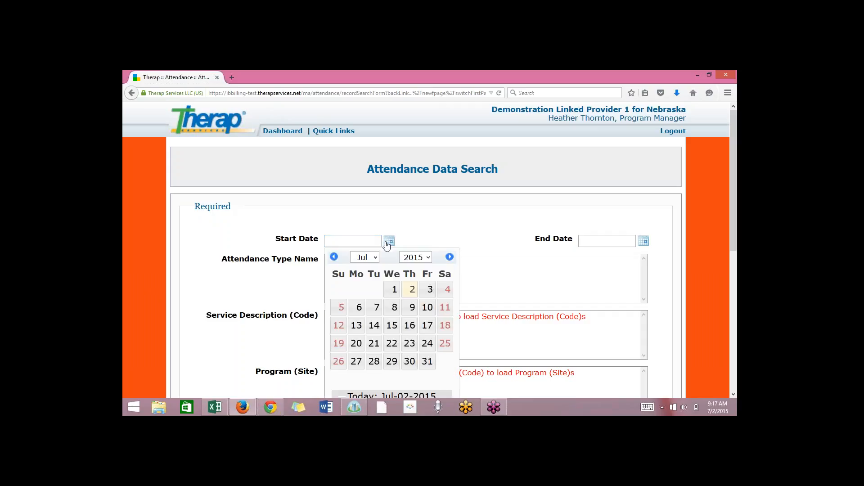
{"action": "left_click", "coordinate": [334, 257]}
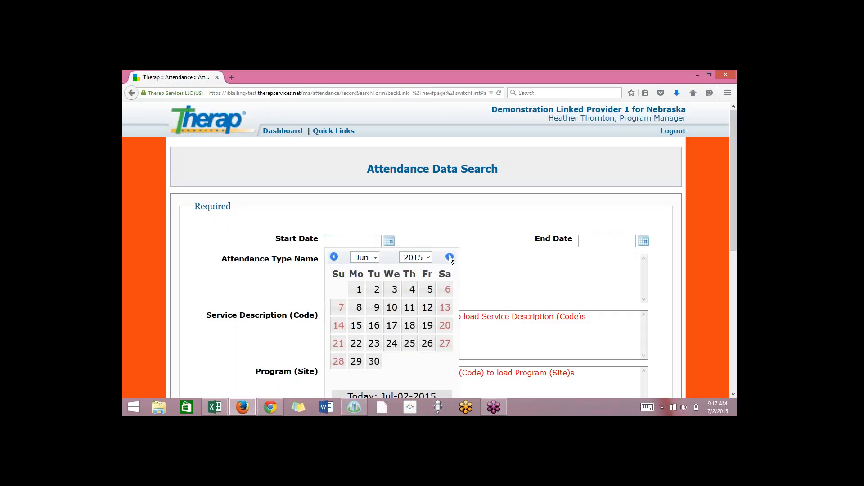
{"action": "left_click", "coordinate": [450, 257]}
{"action": "left_click", "coordinate": [391, 289]}
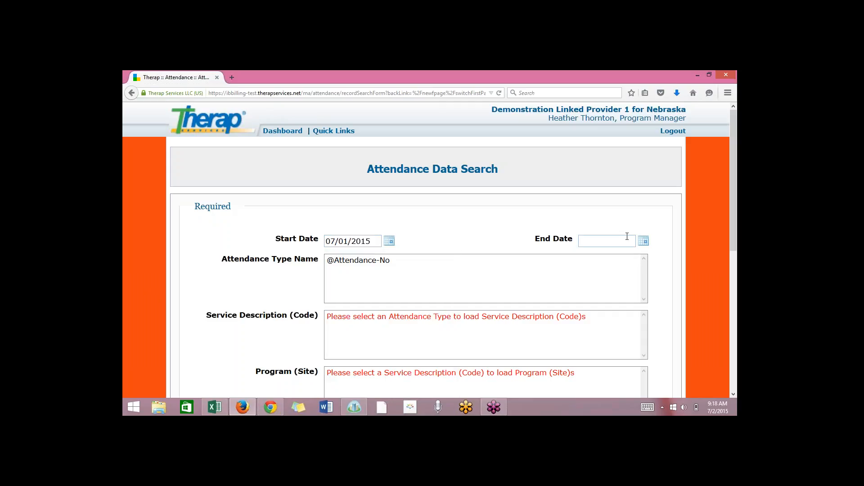
{"action": "left_click", "coordinate": [643, 243]}
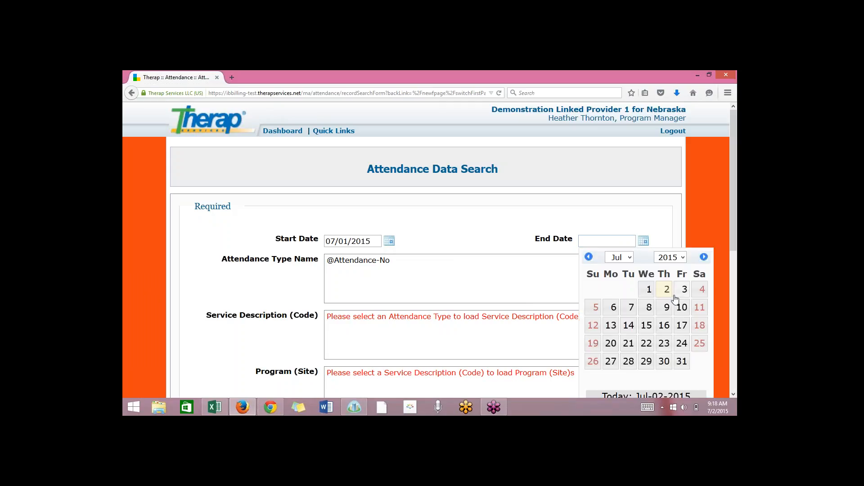
{"action": "left_click", "coordinate": [683, 289]}
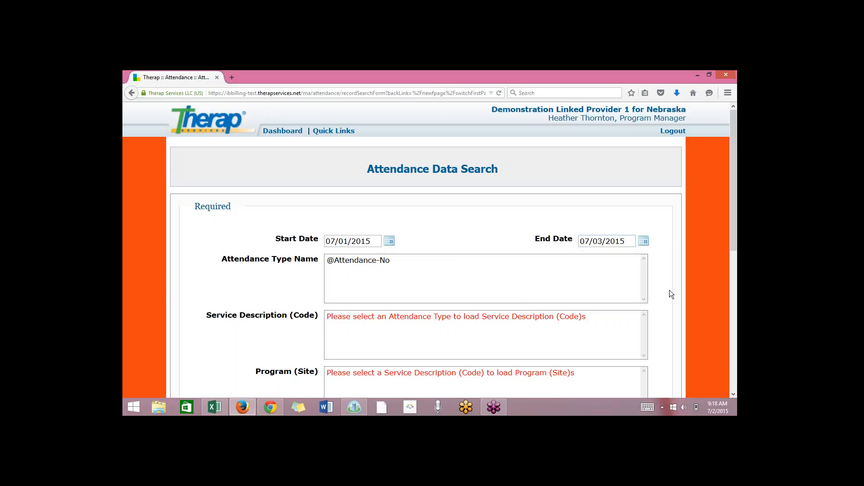
{"action": "left_click", "coordinate": [370, 261]}
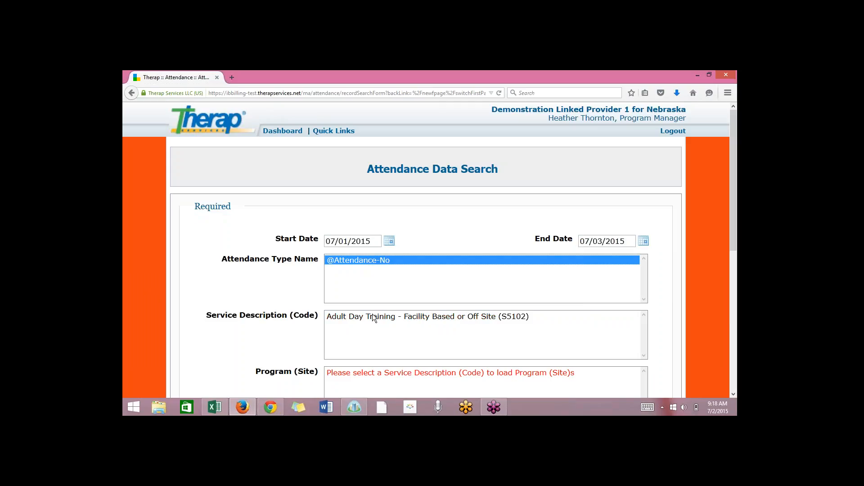
{"action": "left_click", "coordinate": [372, 315]}
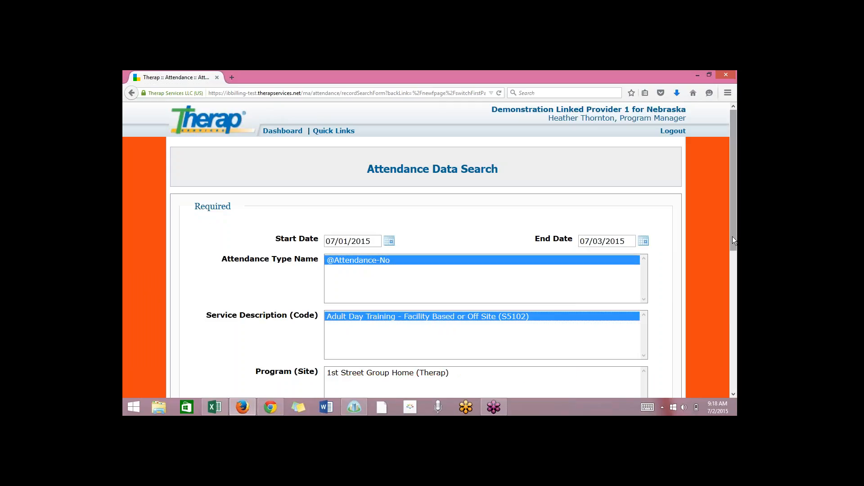
{"action": "left_click_drag", "start_coordinate": [733, 237], "coordinate": [730, 309]}
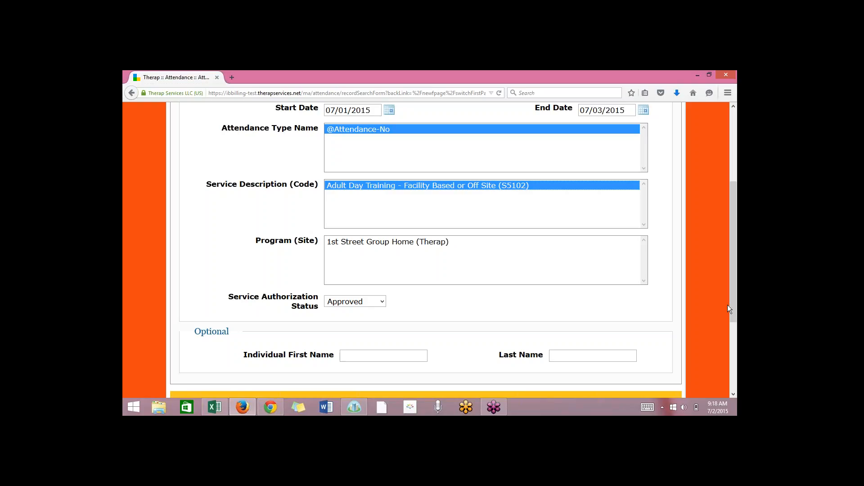
{"action": "left_click", "coordinate": [438, 244]}
{"action": "left_click_drag", "start_coordinate": [734, 254], "coordinate": [736, 300]}
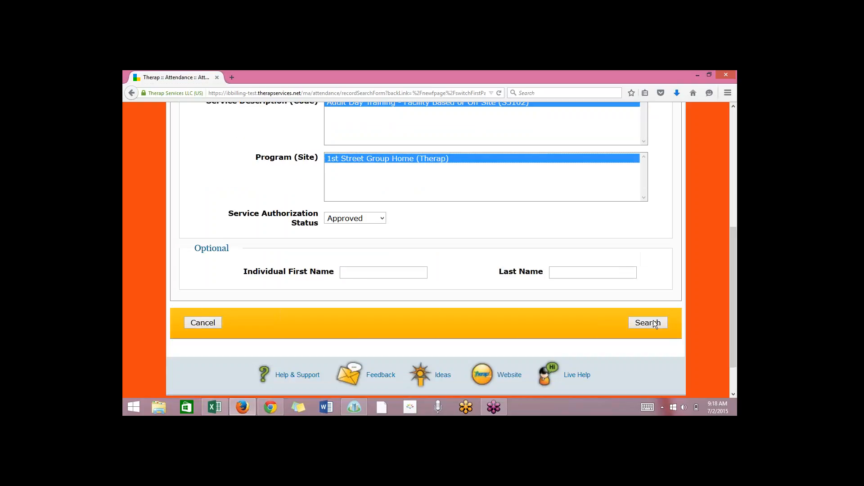
{"action": "left_click", "coordinate": [653, 323]}
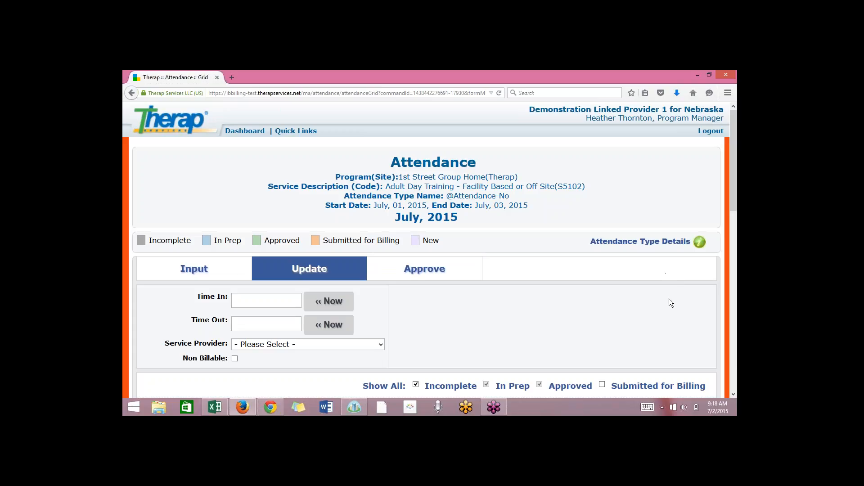
Review the July 2015 attendance grid in Update mode and switch it to Input mode for new attendance.
{"action": "scroll", "coordinate": [733, 393], "scroll_direction": "down", "scroll_amount": 3}
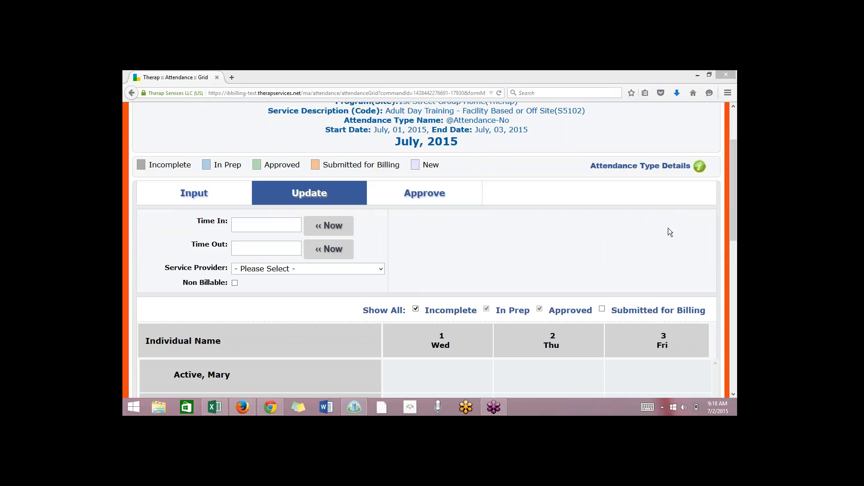
{"action": "left_click_drag", "start_coordinate": [735, 230], "coordinate": [736, 236]}
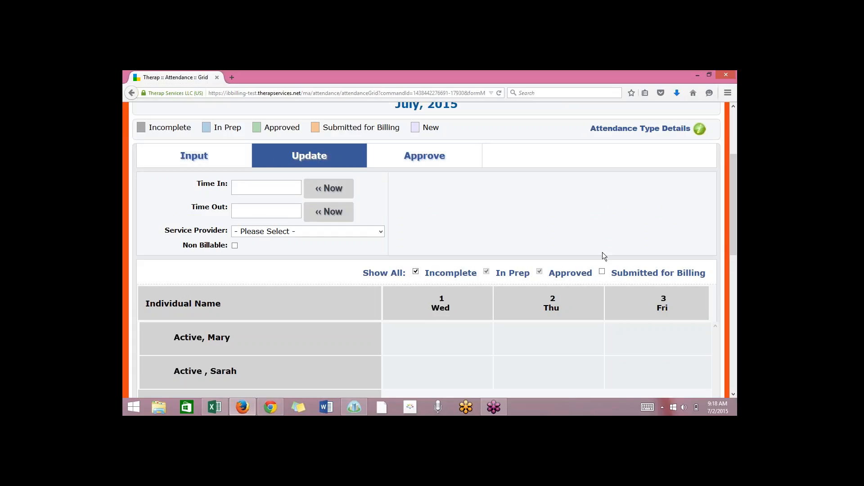
{"action": "scroll", "coordinate": [734, 230], "scroll_direction": "up", "scroll_amount": 3}
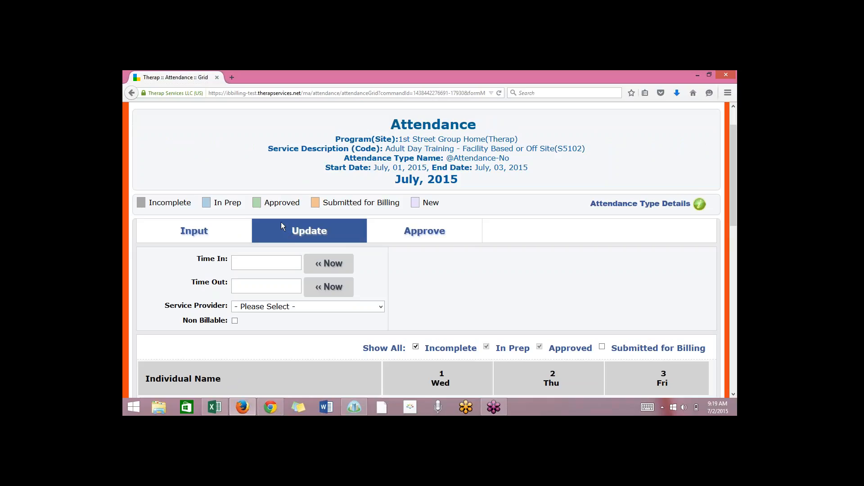
{"action": "left_click", "coordinate": [180, 230]}
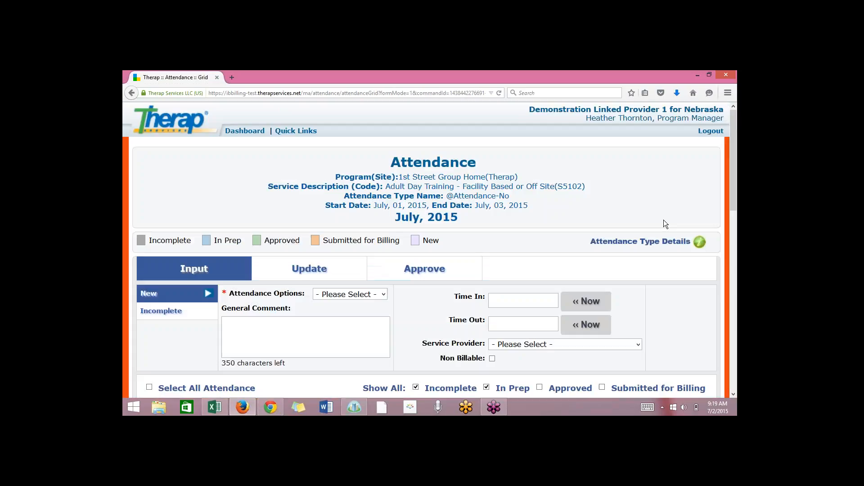
{"action": "left_click_drag", "start_coordinate": [733, 209], "coordinate": [737, 270]}
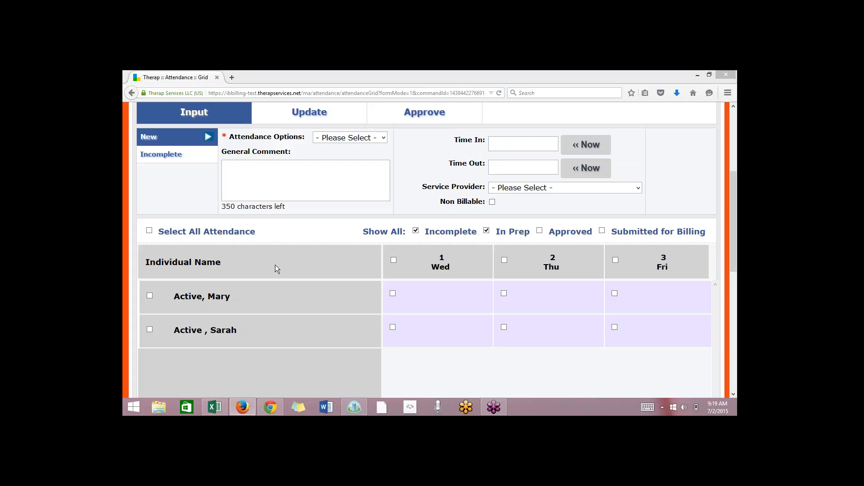
Set the new attendance option to Present with Time In 8:18 am and Time Out 12:09 pm.
{"action": "left_click_drag", "start_coordinate": [736, 269], "coordinate": [733, 251]}
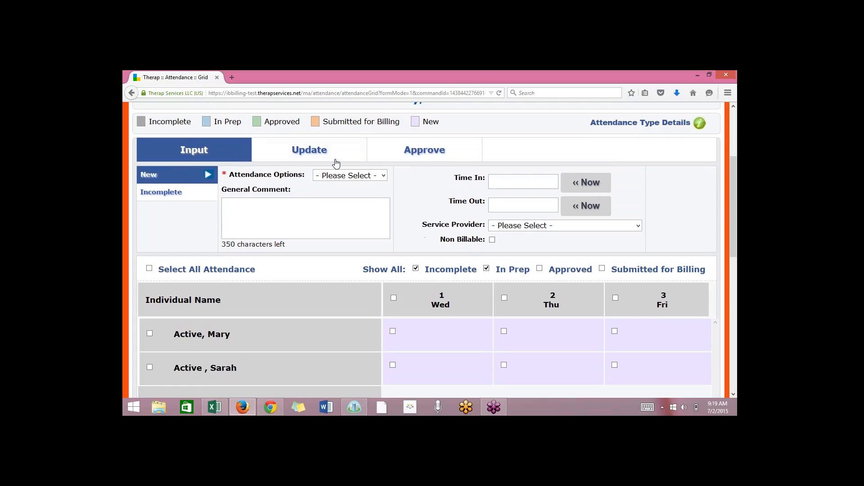
{"action": "left_click", "coordinate": [340, 178]}
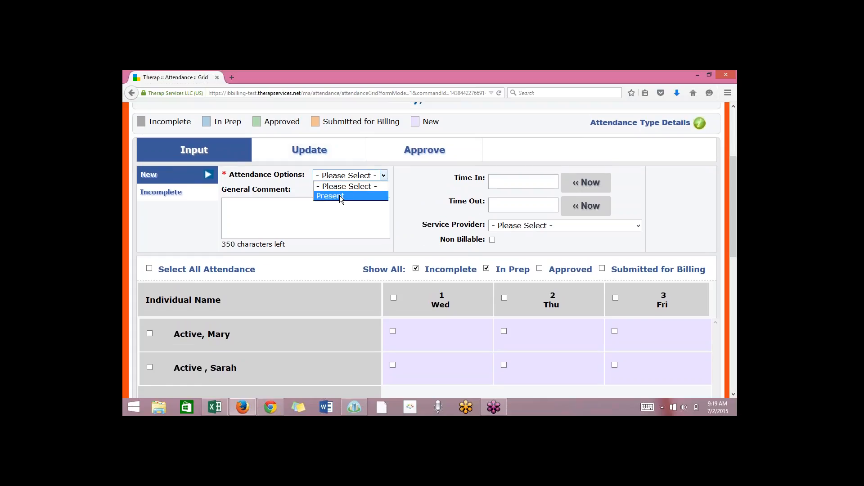
{"action": "left_click", "coordinate": [340, 196]}
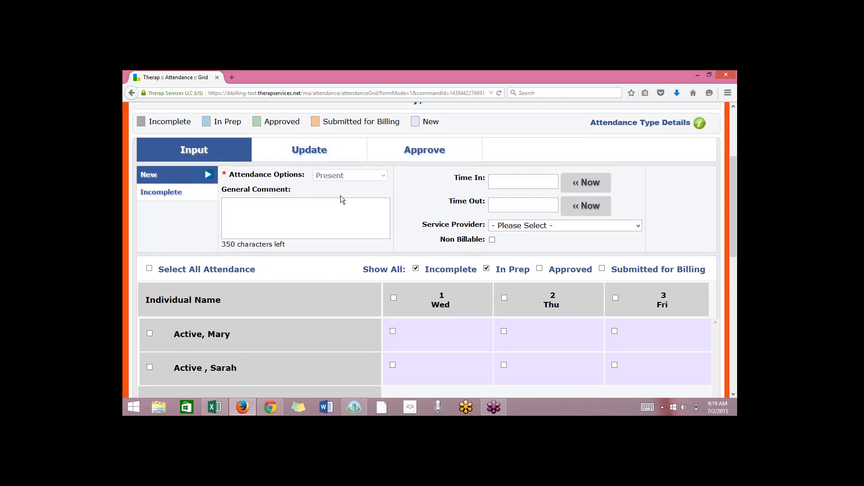
{"action": "left_click", "coordinate": [526, 183]}
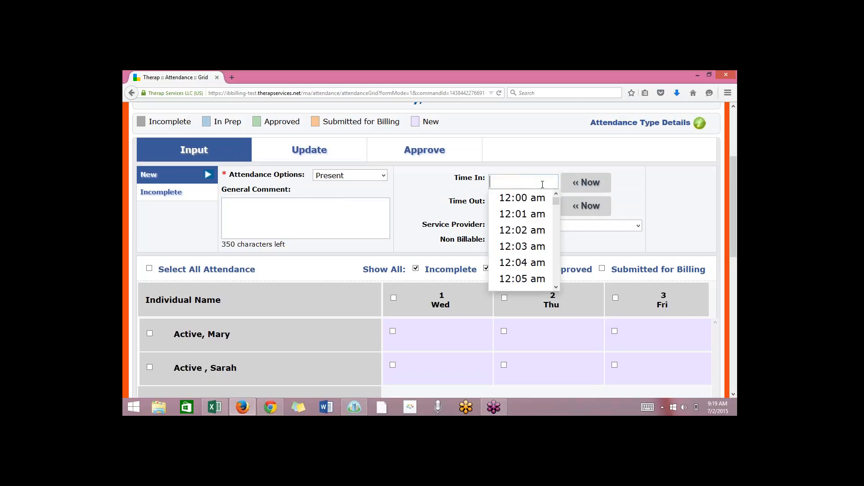
{"action": "left_click_drag", "start_coordinate": [556, 203], "coordinate": [555, 228]}
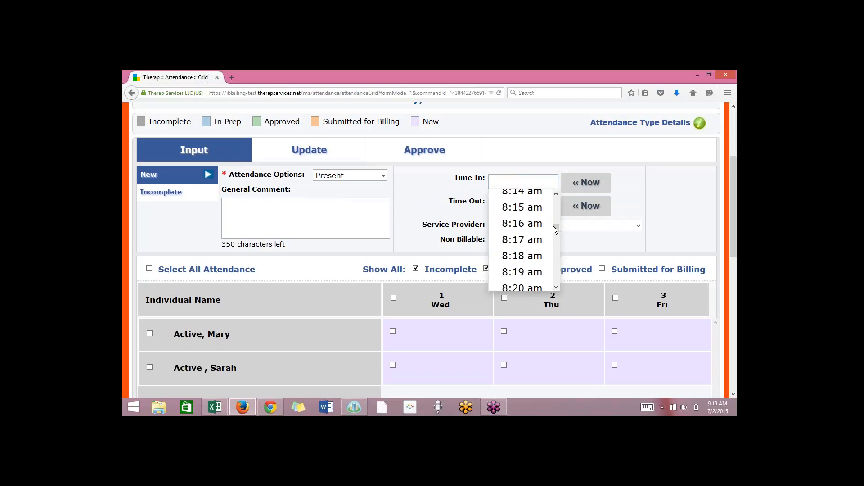
{"action": "left_click", "coordinate": [528, 256]}
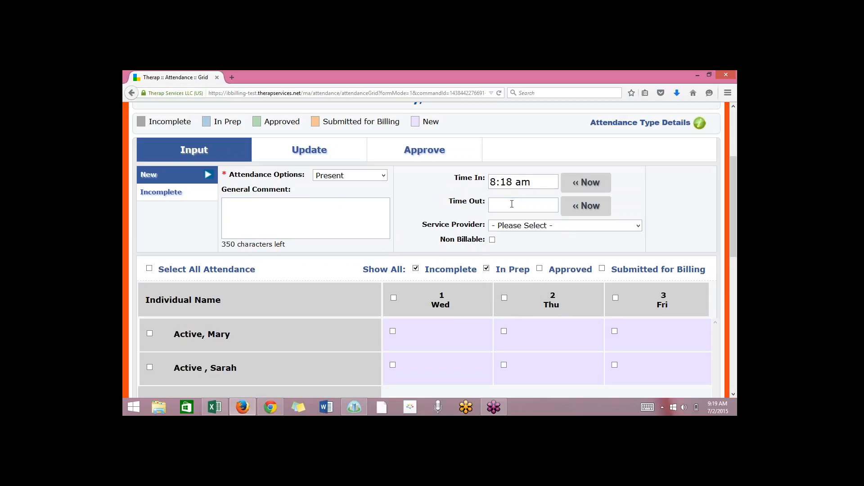
{"action": "left_click", "coordinate": [512, 204]}
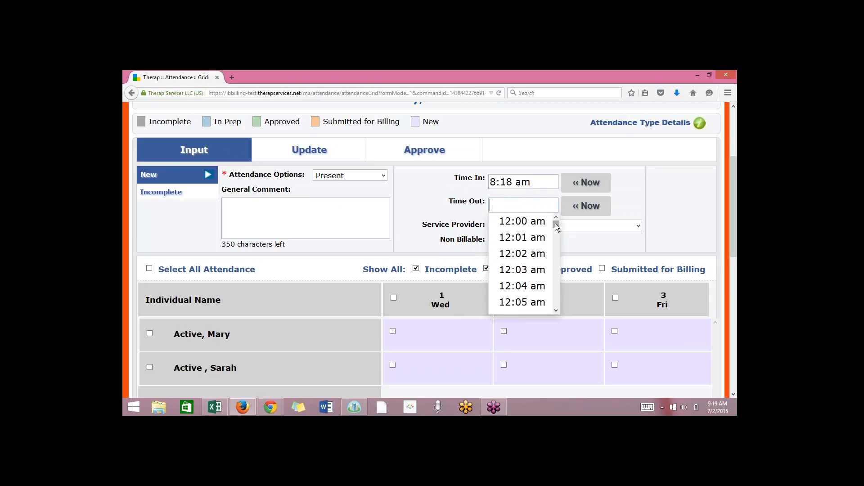
{"action": "left_click_drag", "start_coordinate": [556, 224], "coordinate": [552, 263]}
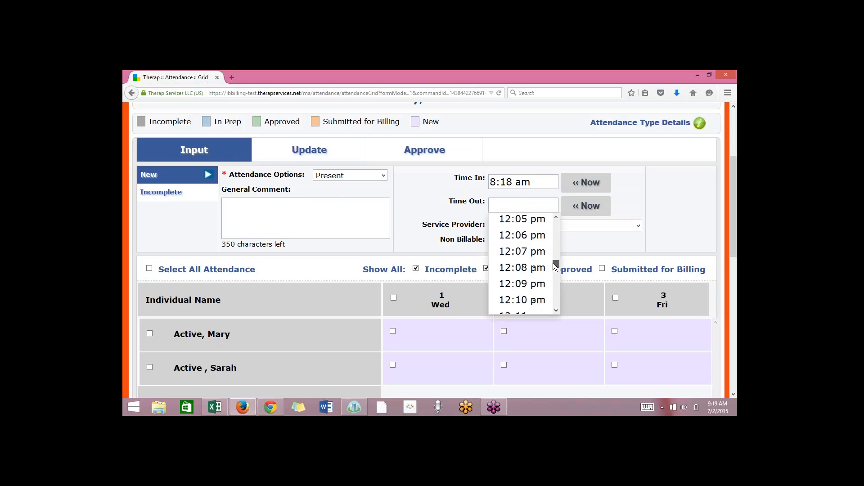
{"action": "left_click", "coordinate": [526, 284]}
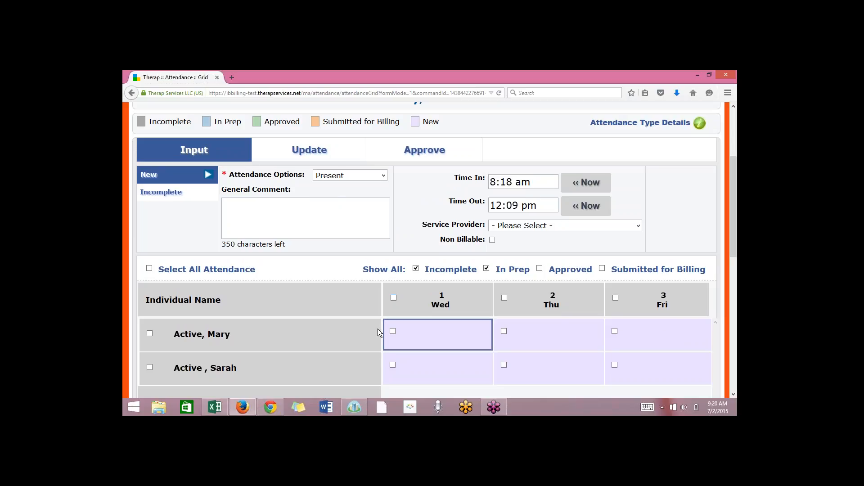
Select the first individual's Wednesday 1 and Thursday 2 attendance and change the Time Out to 1:23 pm.
{"action": "left_click", "coordinate": [395, 332]}
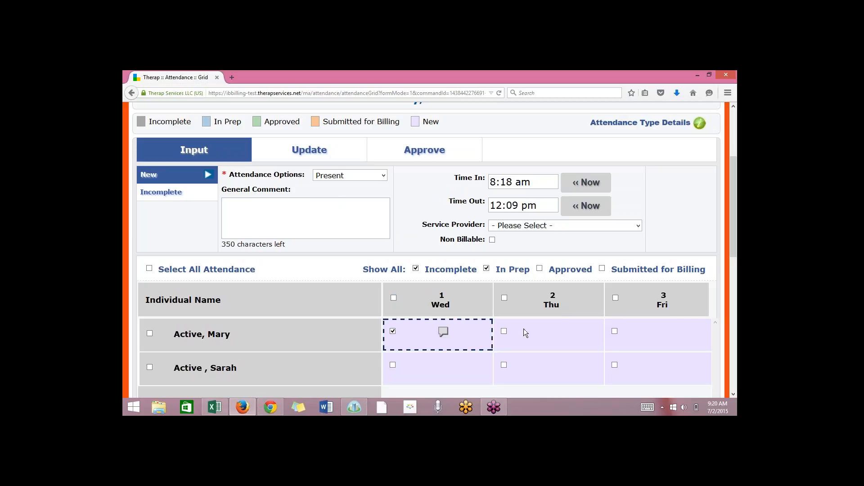
{"action": "left_click", "coordinate": [505, 333]}
{"action": "left_click", "coordinate": [515, 202]}
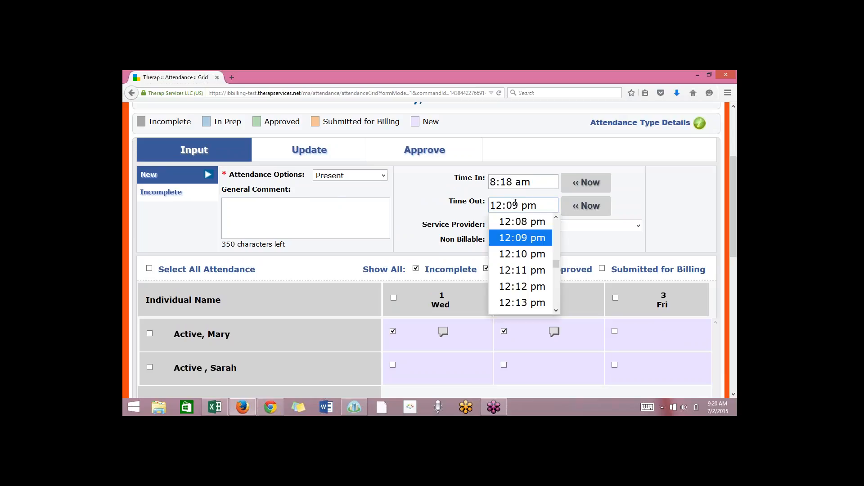
{"action": "left_click_drag", "start_coordinate": [554, 262], "coordinate": [554, 266]}
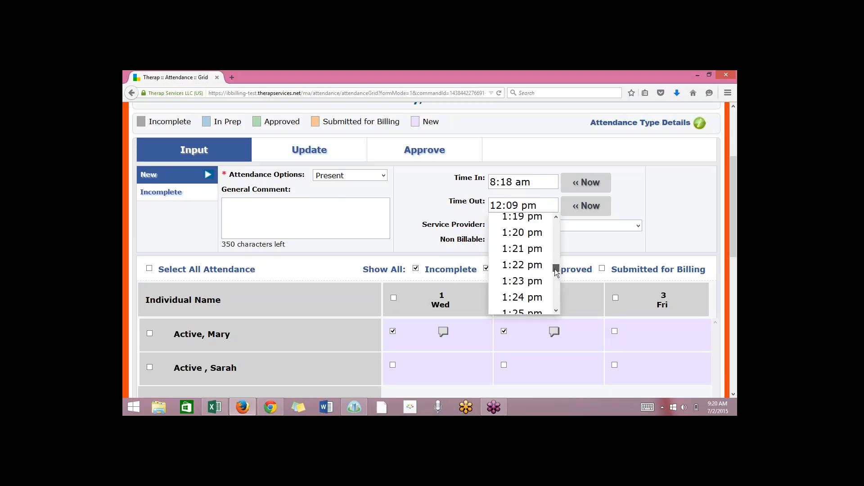
{"action": "left_click", "coordinate": [533, 281]}
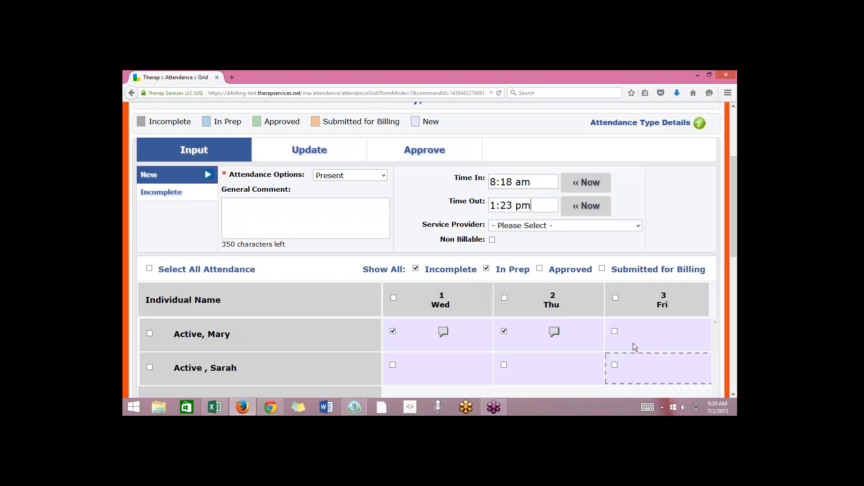
{"action": "left_click", "coordinate": [615, 332]}
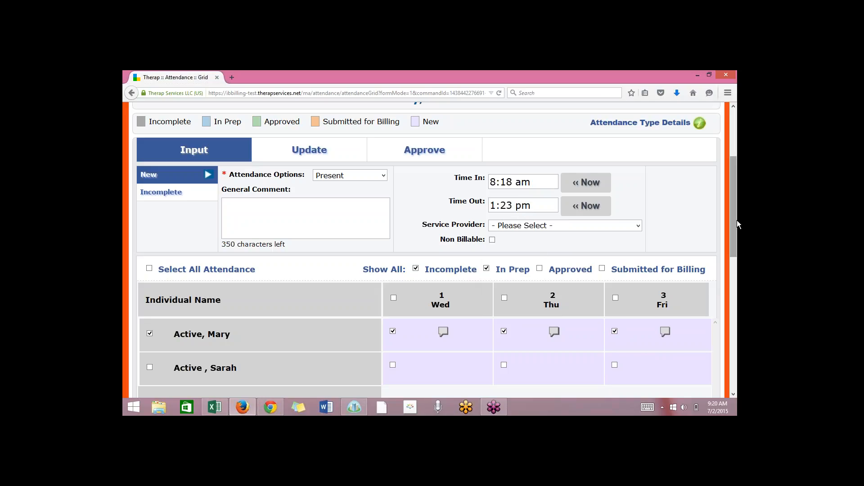
{"action": "left_click_drag", "start_coordinate": [737, 242], "coordinate": [737, 322]}
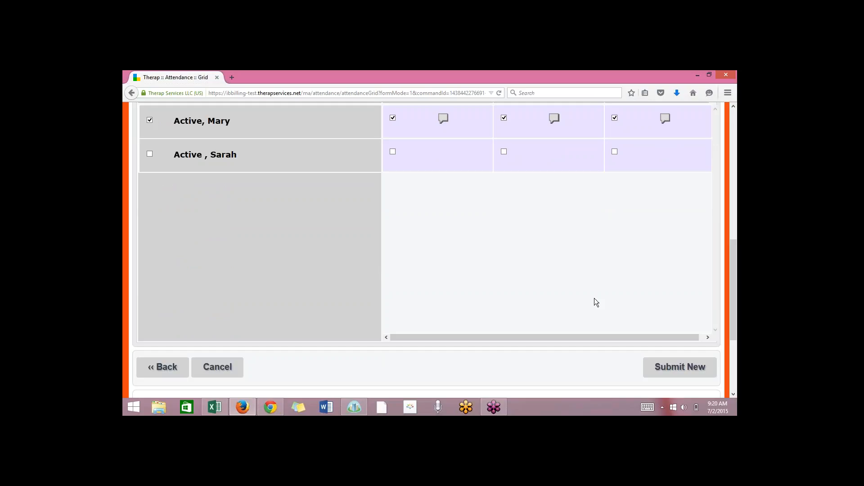
{"action": "left_click_drag", "start_coordinate": [735, 273], "coordinate": [723, 215]}
{"action": "left_click", "coordinate": [614, 268]}
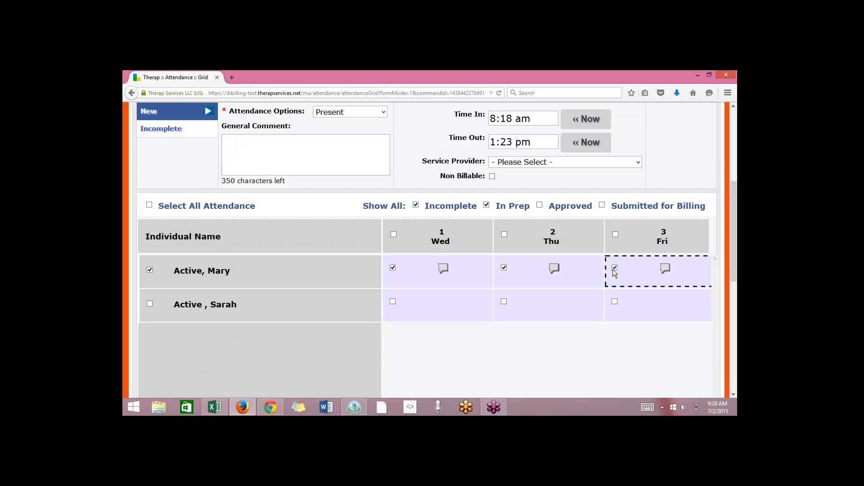
Submit the first individual's selected days as new attendance, return to the grid and dismiss the notification banner.
{"action": "left_click_drag", "start_coordinate": [735, 259], "coordinate": [736, 325]}
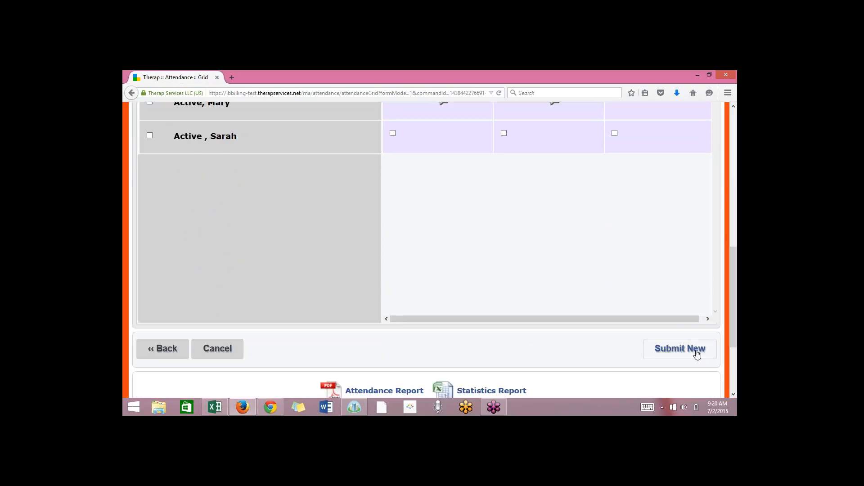
{"action": "left_click", "coordinate": [696, 354]}
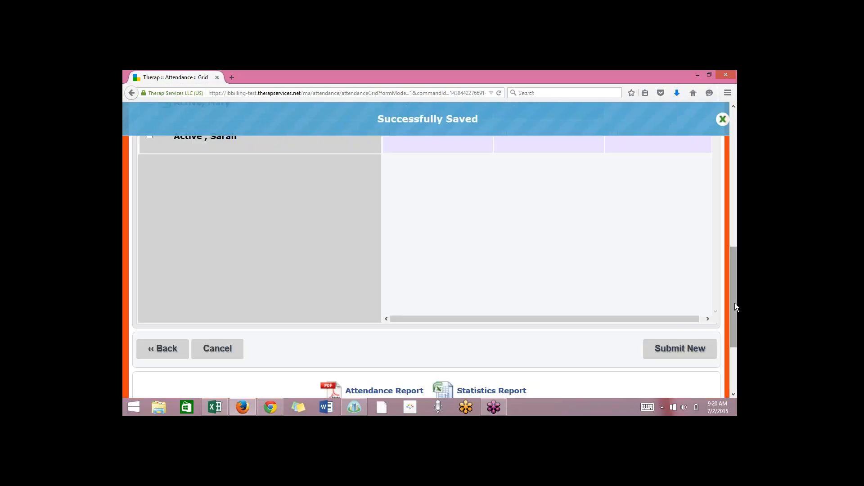
{"action": "left_click_drag", "start_coordinate": [735, 306], "coordinate": [731, 233]}
{"action": "left_click", "coordinate": [518, 319]}
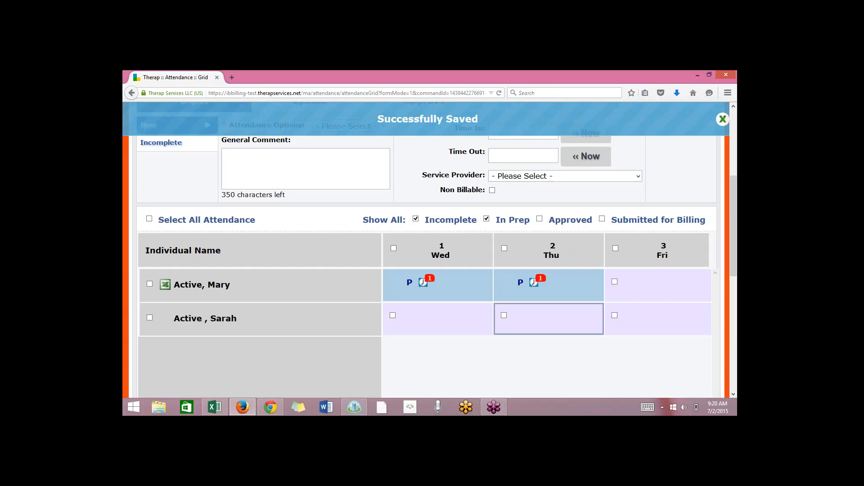
{"action": "left_click", "coordinate": [722, 119]}
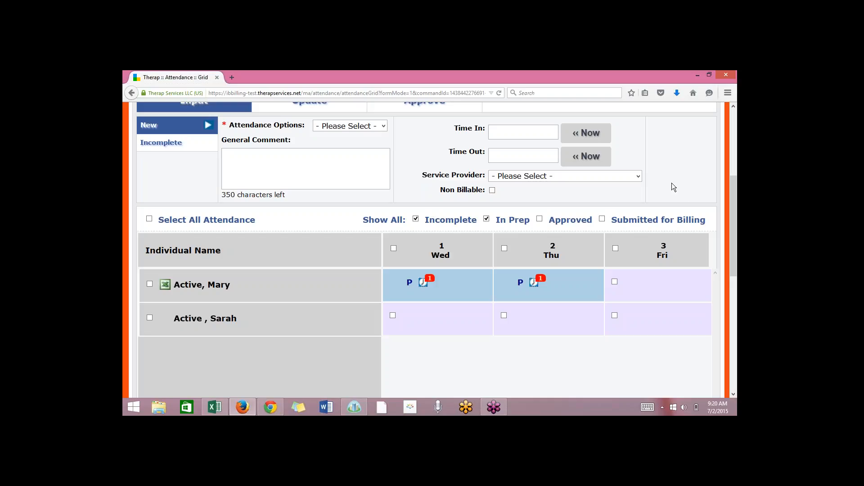
Open the first individual's attendance details report from the grid in Microsoft Excel.
{"action": "left_click", "coordinate": [728, 199]}
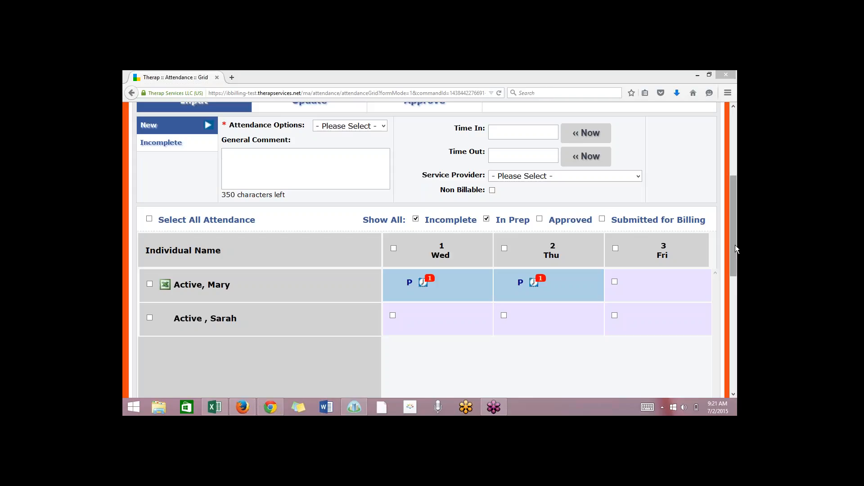
{"action": "left_click", "coordinate": [734, 272]}
{"action": "scroll", "coordinate": [735, 272], "scroll_direction": "down", "scroll_amount": 3}
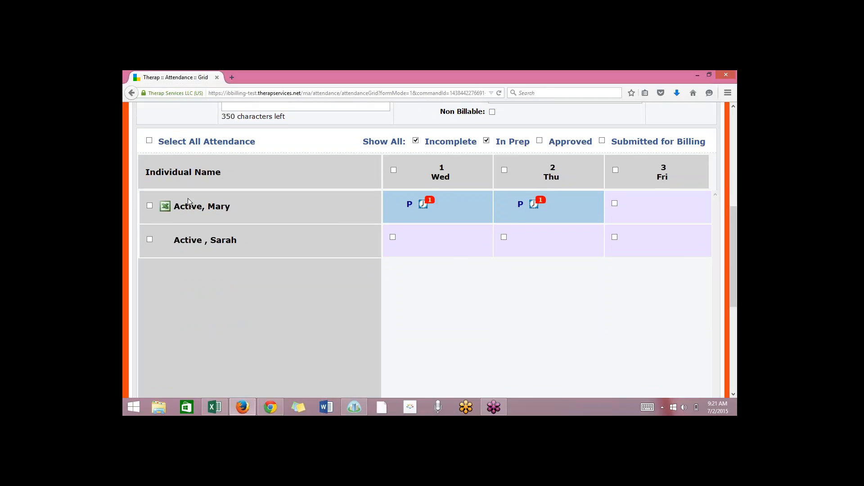
{"action": "left_click", "coordinate": [166, 208]}
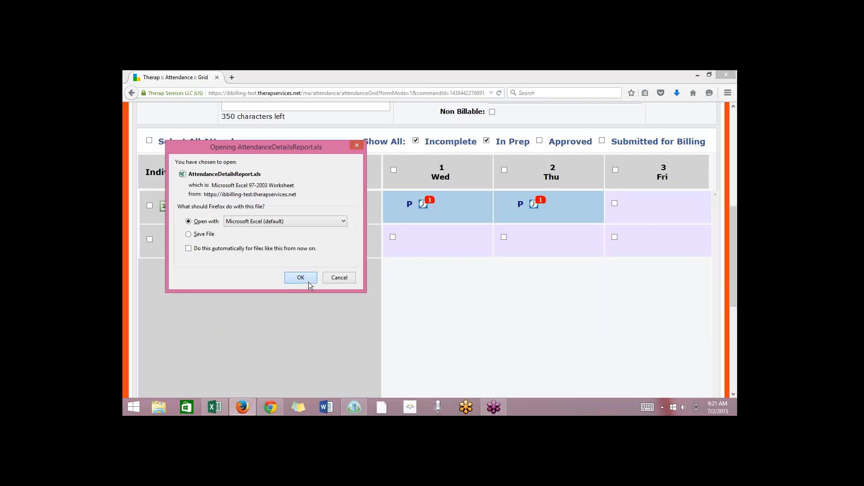
{"action": "left_click", "coordinate": [309, 281]}
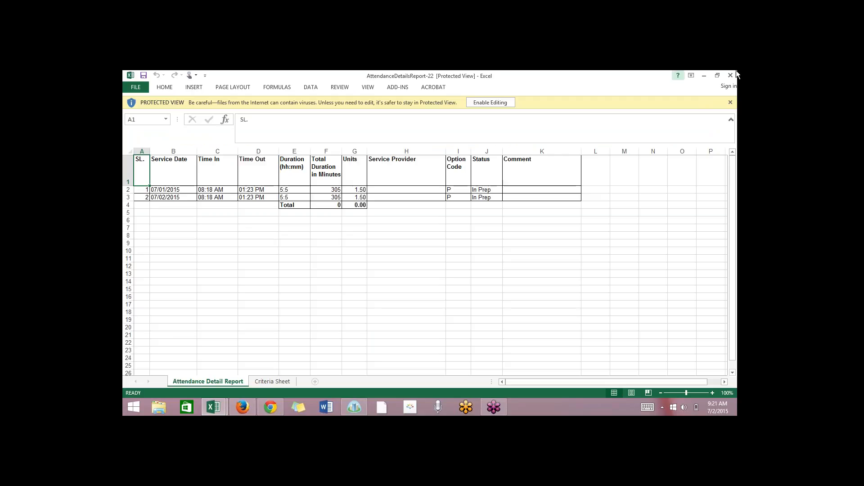
{"action": "mouse_move", "coordinate": [731, 77]}
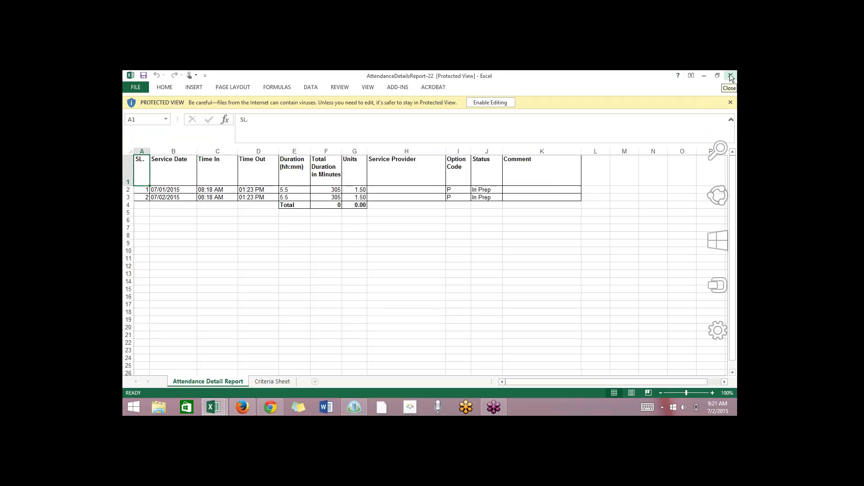
Switch from the Excel attendance report back to the attendance grid in Firefox and return to the Therap dashboard.
{"action": "left_click", "coordinate": [247, 406]}
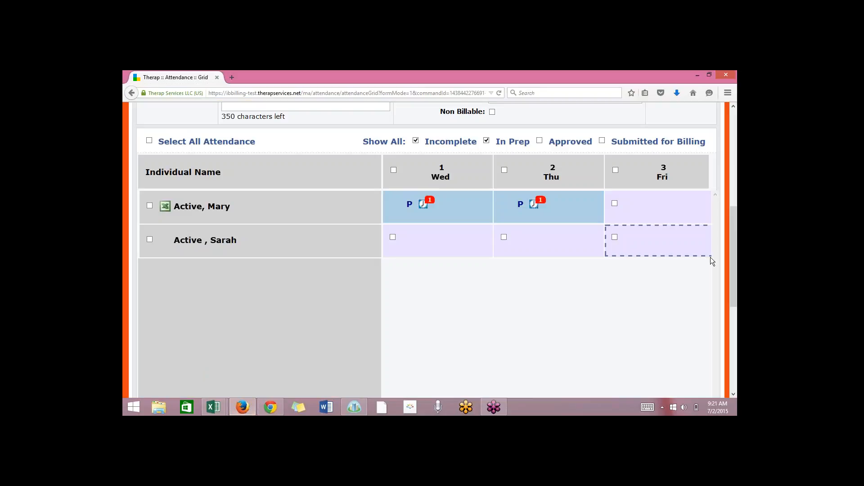
{"action": "left_click_drag", "start_coordinate": [735, 277], "coordinate": [691, 163]}
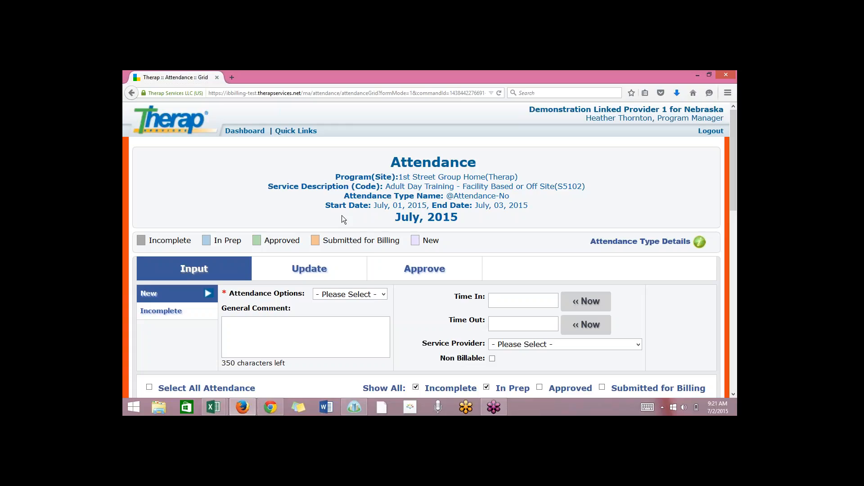
{"action": "left_click", "coordinate": [249, 133]}
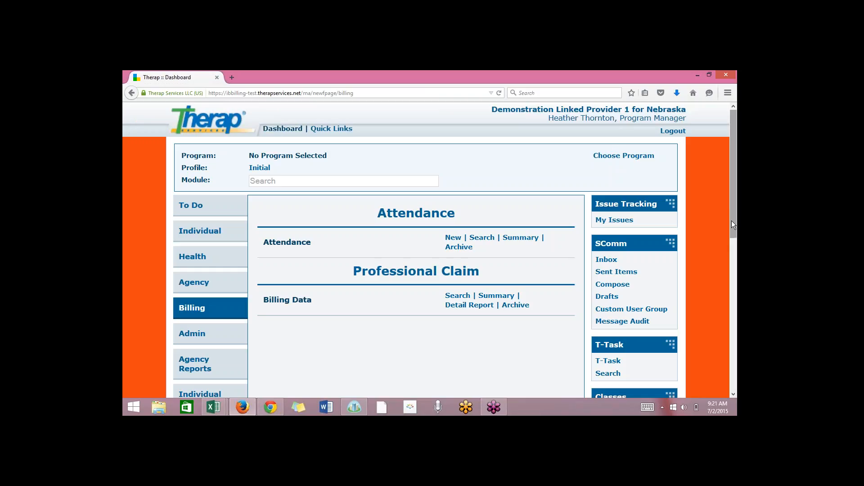
{"action": "left_click_drag", "start_coordinate": [731, 221], "coordinate": [739, 265]}
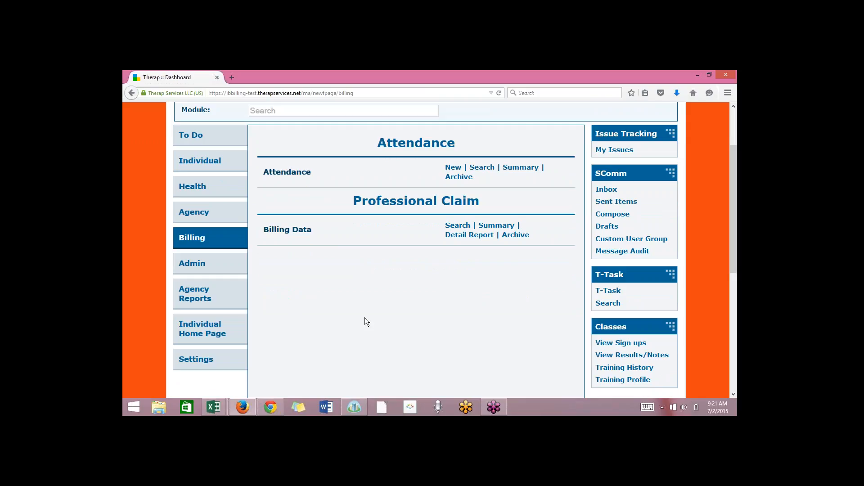
{"action": "scroll", "coordinate": [364, 317], "scroll_direction": "up", "scroll_amount": 2}
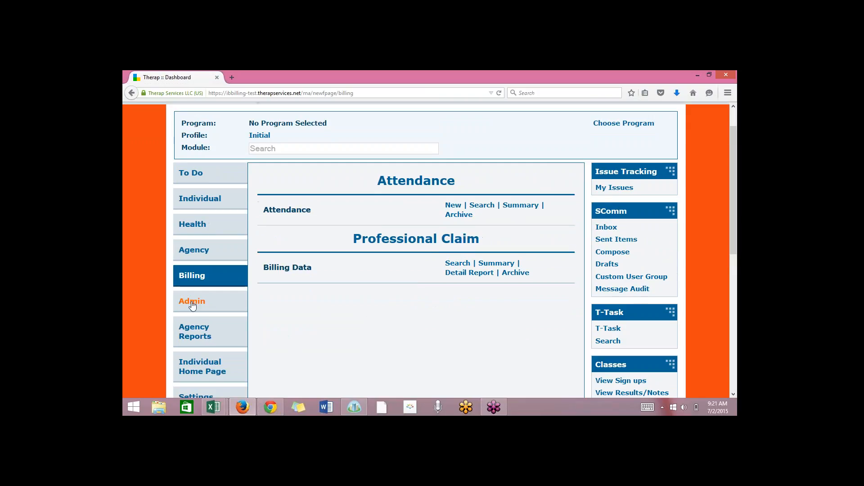
Open the Billing Roles super role for editing from the Super Role management list in the administration area.
{"action": "left_click", "coordinate": [200, 306]}
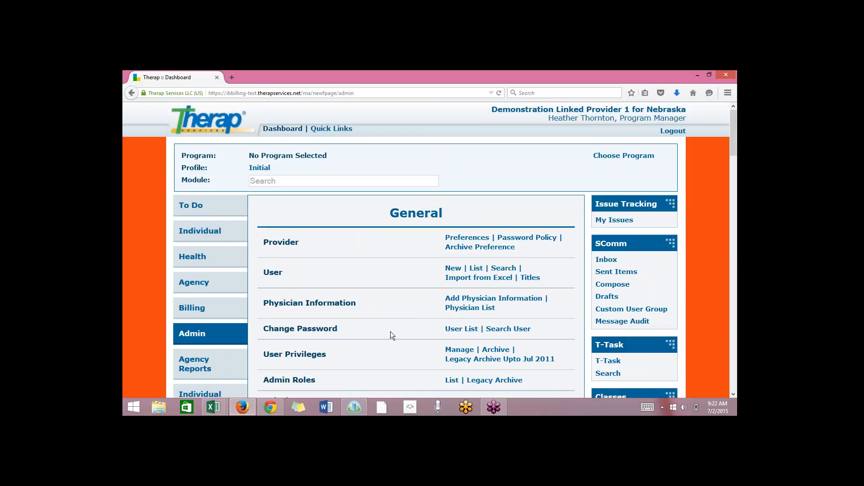
{"action": "scroll", "coordinate": [390, 332], "scroll_direction": "down", "scroll_amount": 5}
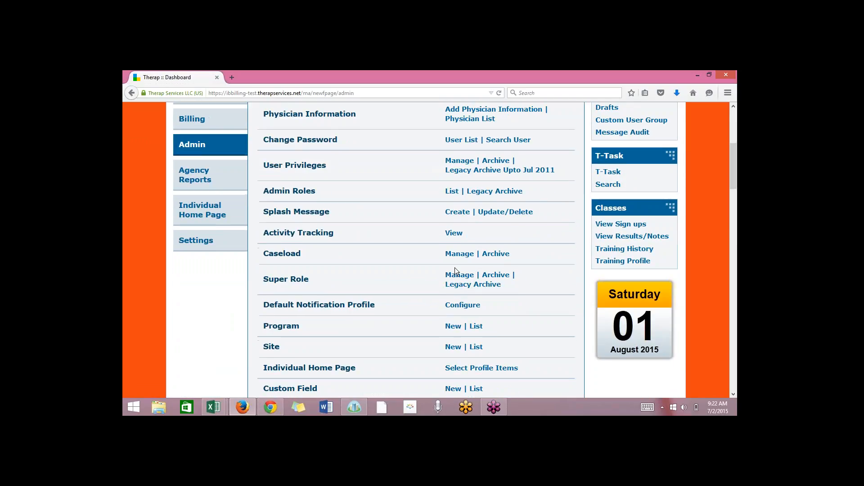
{"action": "left_click", "coordinate": [459, 275]}
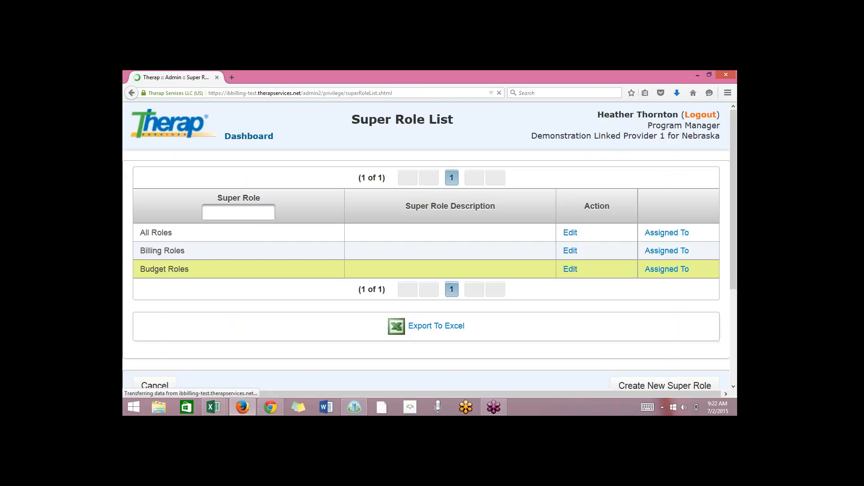
{"action": "left_click", "coordinate": [571, 254]}
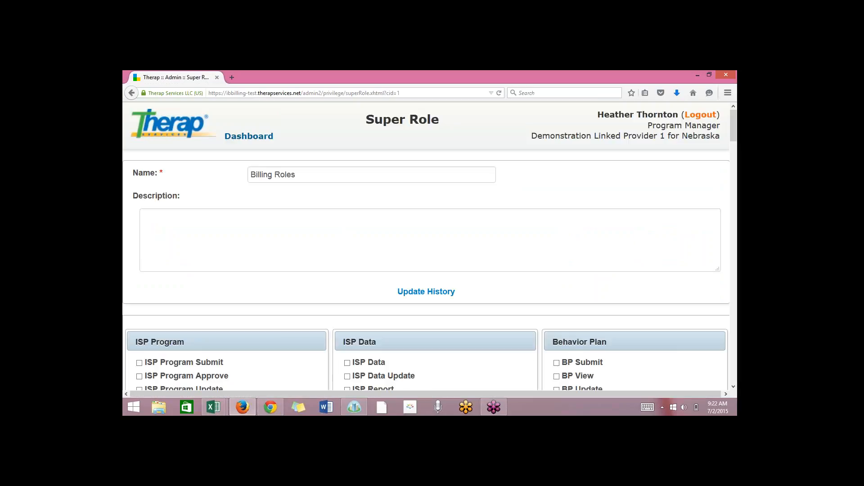
Examine which Billing and Attendance permissions the Billing Roles super role grants, and return to the dashboard.
{"action": "scroll", "coordinate": [426, 247], "scroll_direction": "down", "scroll_amount": 5}
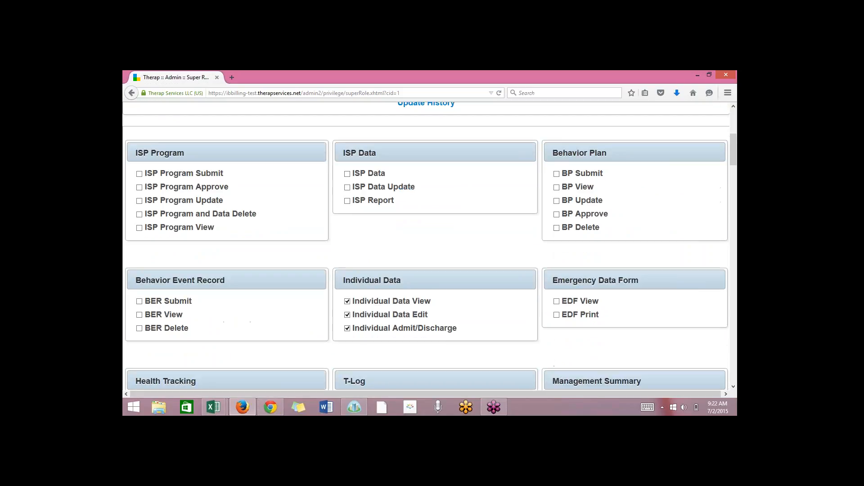
{"action": "scroll", "coordinate": [426, 246], "scroll_direction": "down", "scroll_amount": 7}
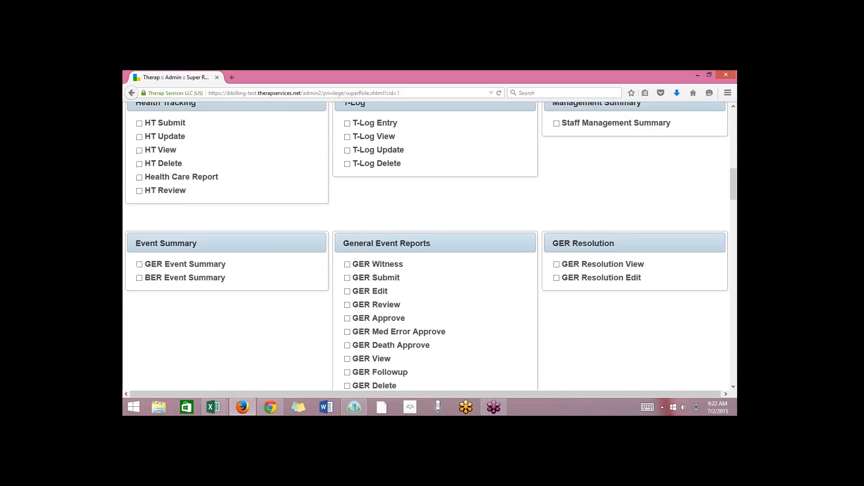
{"action": "scroll", "coordinate": [648, 176], "scroll_direction": "down", "scroll_amount": 6}
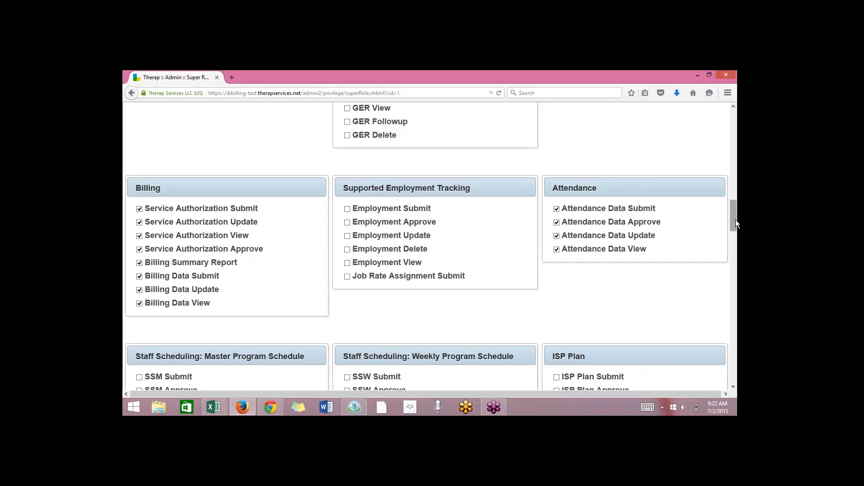
{"action": "left_click_drag", "start_coordinate": [734, 221], "coordinate": [736, 232]}
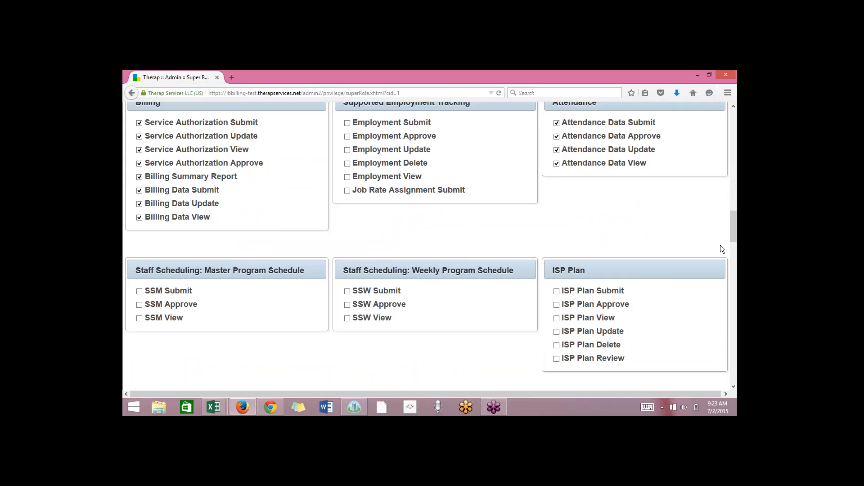
{"action": "scroll", "coordinate": [730, 232], "scroll_direction": "up", "scroll_amount": 1}
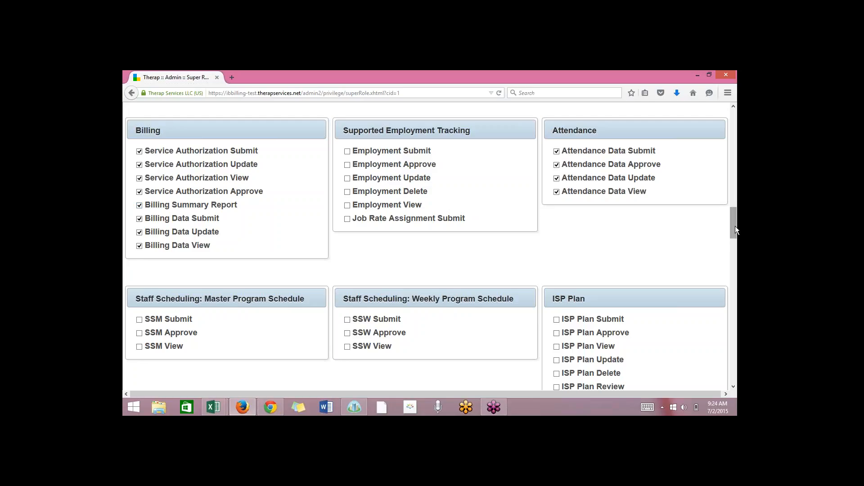
{"action": "left_click_drag", "start_coordinate": [736, 226], "coordinate": [735, 221]}
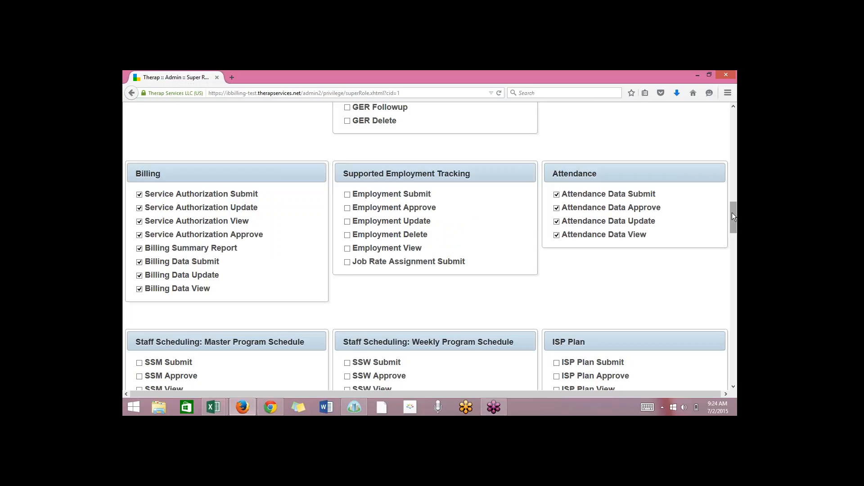
{"action": "left_click_drag", "start_coordinate": [733, 216], "coordinate": [732, 214]}
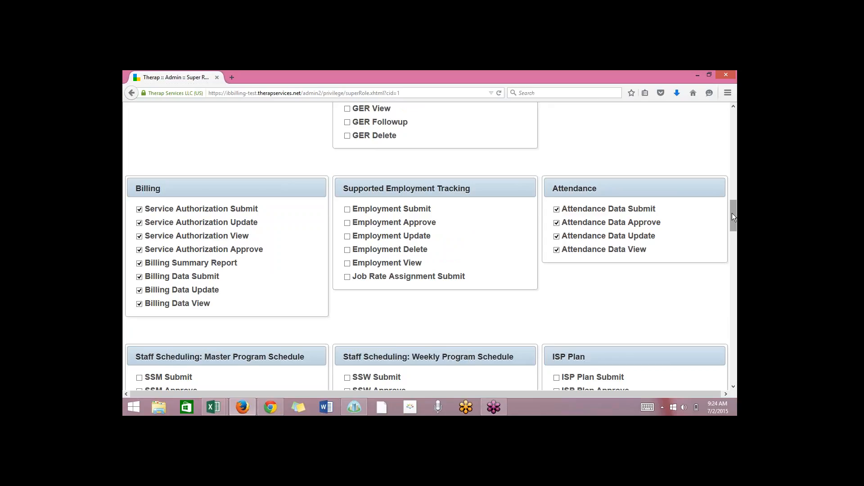
{"action": "left_click_drag", "start_coordinate": [732, 214], "coordinate": [731, 204]}
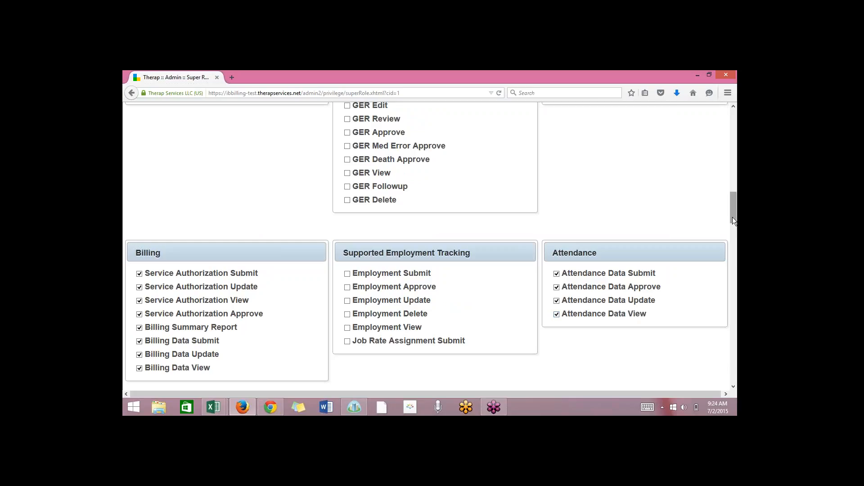
{"action": "left_click_drag", "start_coordinate": [733, 217], "coordinate": [713, 142]}
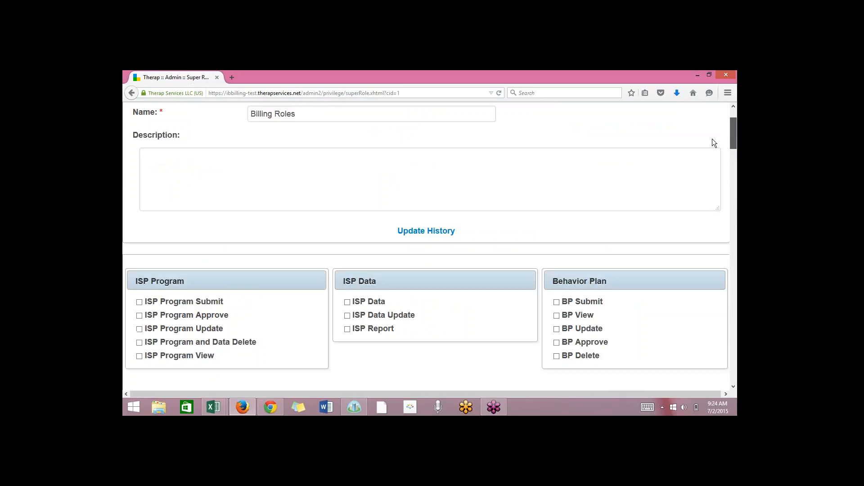
{"action": "scroll", "coordinate": [712, 139], "scroll_direction": "up", "scroll_amount": 3}
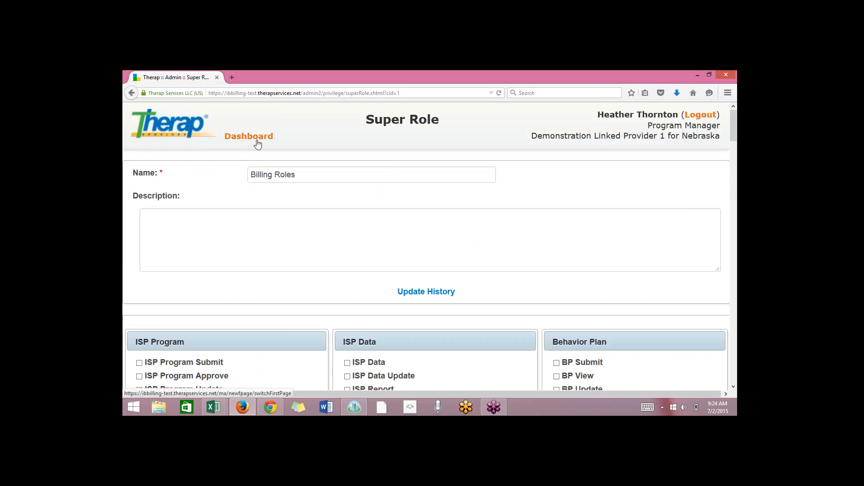
{"action": "left_click", "coordinate": [259, 143]}
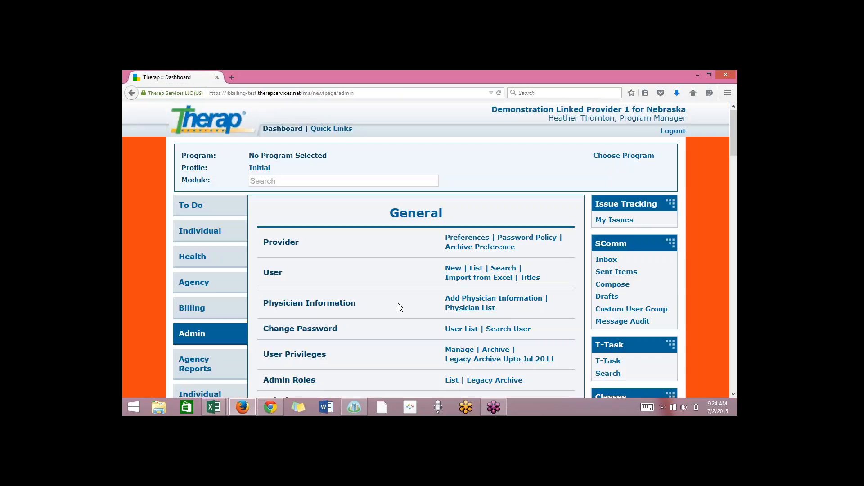
{"action": "scroll", "coordinate": [406, 317], "scroll_direction": "down", "scroll_amount": 2}
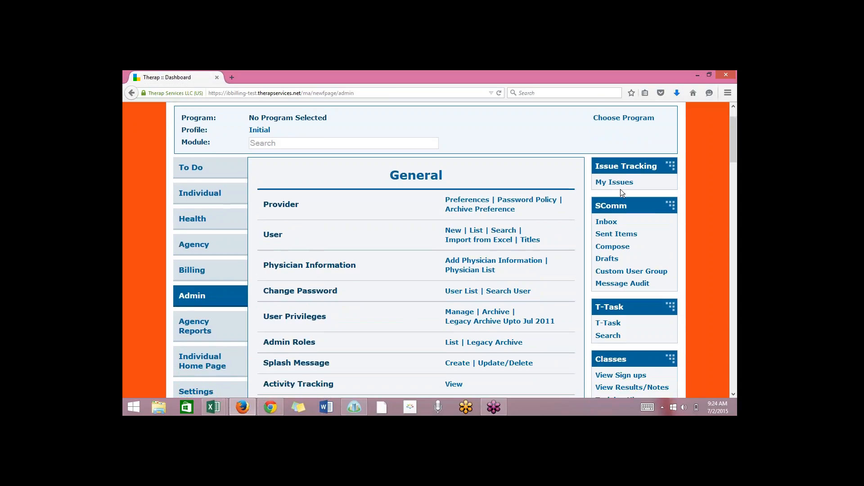
{"action": "left_click", "coordinate": [730, 93]}
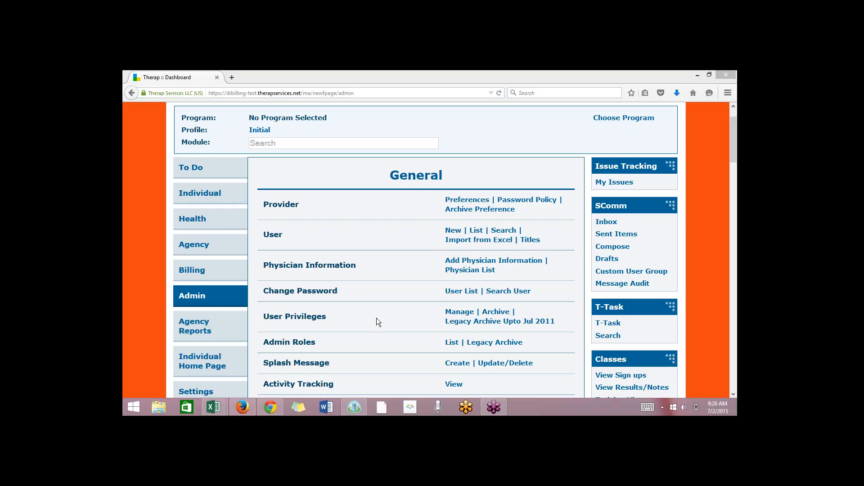
{"action": "left_click", "coordinate": [137, 260]}
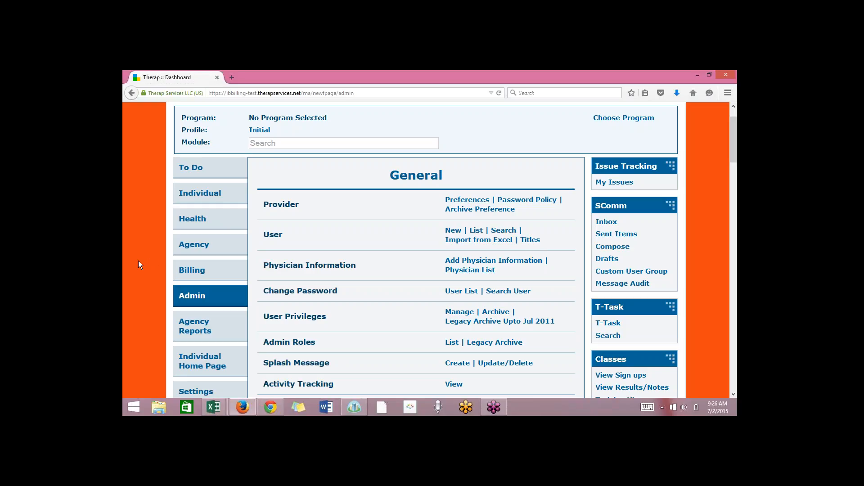
{"action": "scroll", "coordinate": [139, 260], "scroll_direction": "down", "scroll_amount": 20}
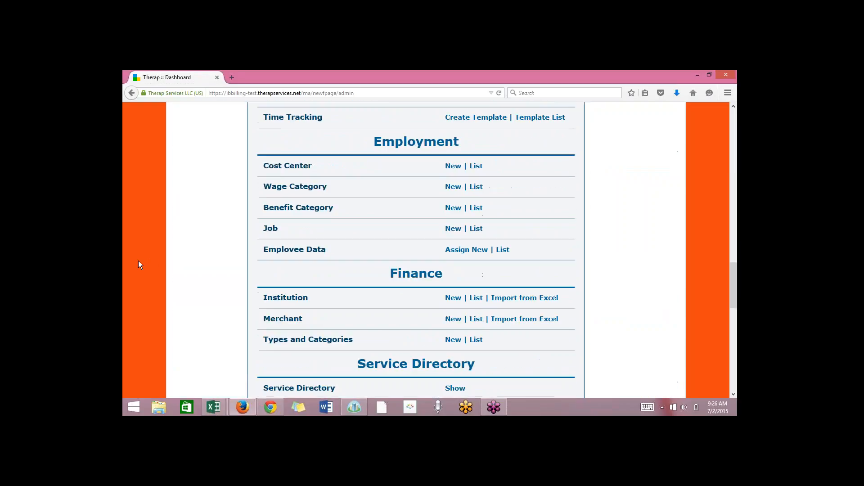
{"action": "scroll", "coordinate": [138, 261], "scroll_direction": "down", "scroll_amount": 15}
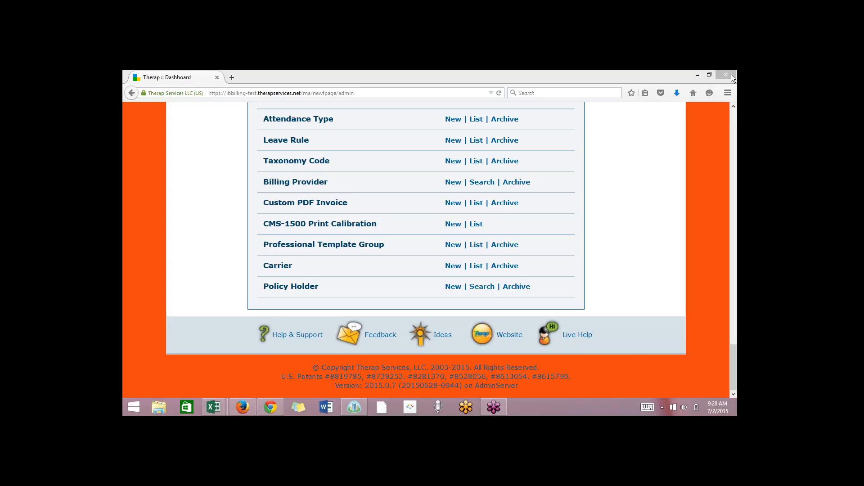
{"action": "mouse_move", "coordinate": [731, 77]}
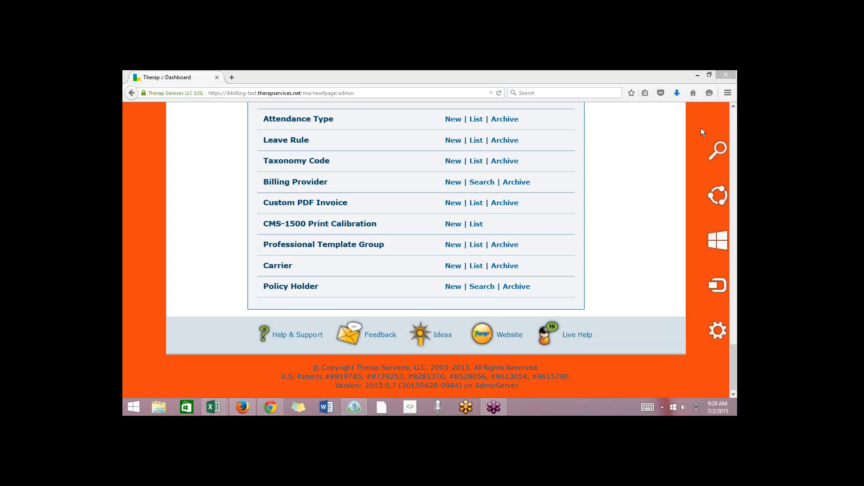